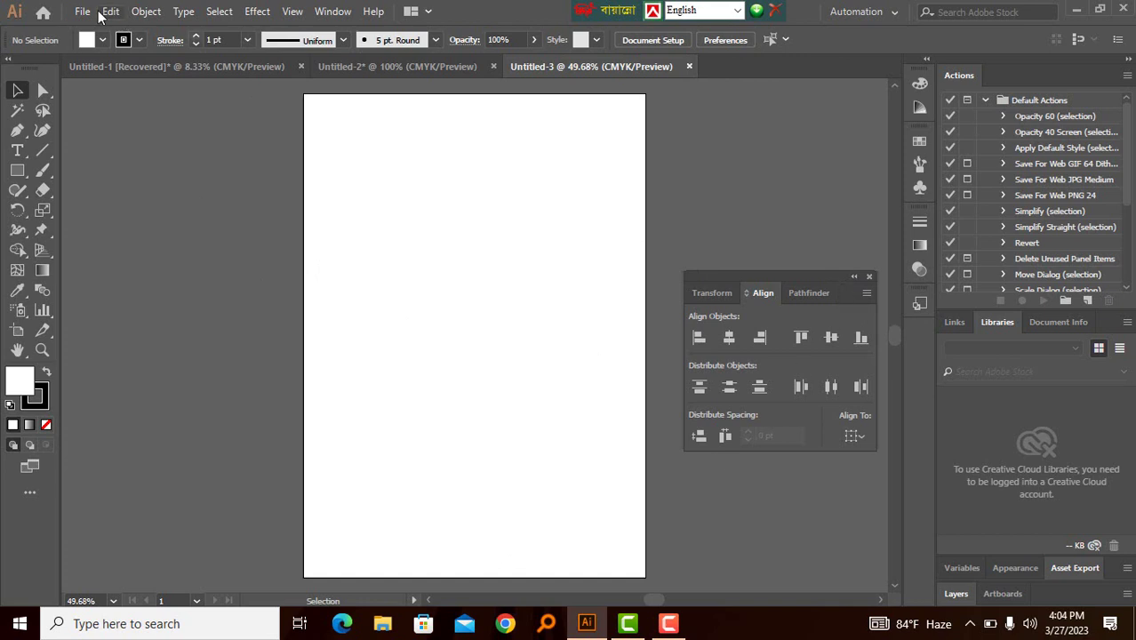
- Draw a white rectangle covering the whole artboard and remove its stroke
left_click(17, 170)
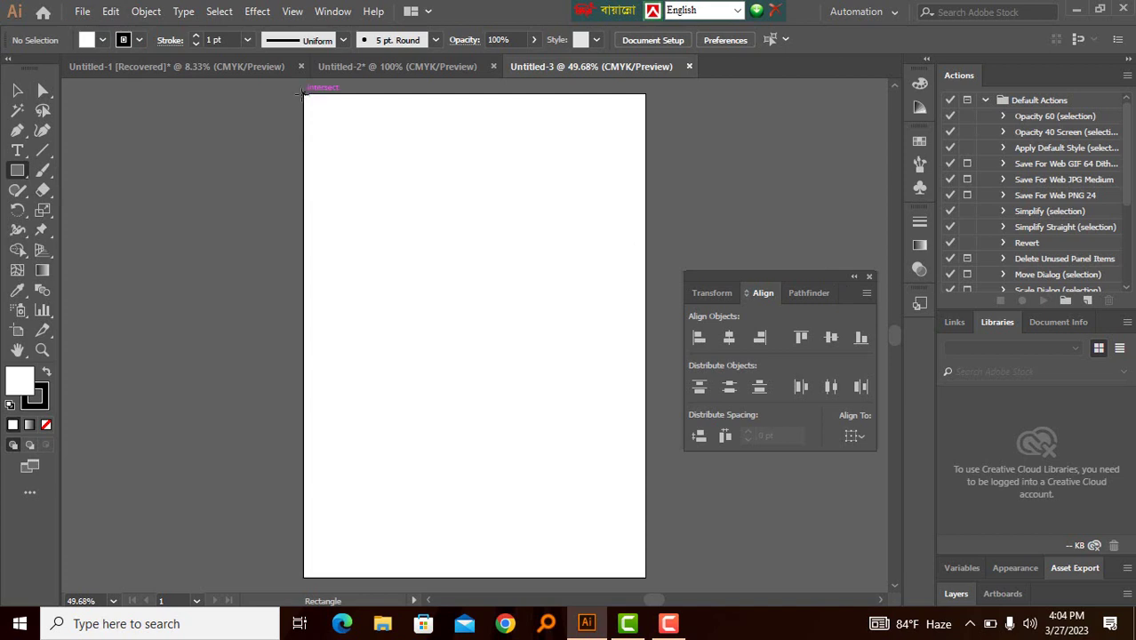
left_click_drag(303, 94, 645, 576)
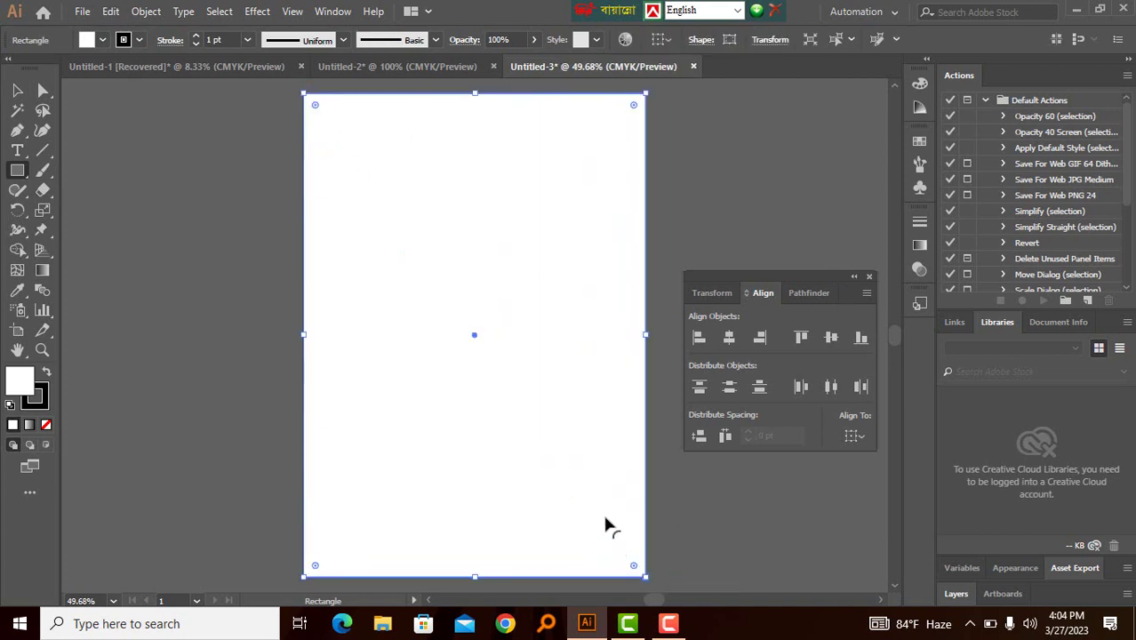
left_click(41, 401)
left_click(46, 425)
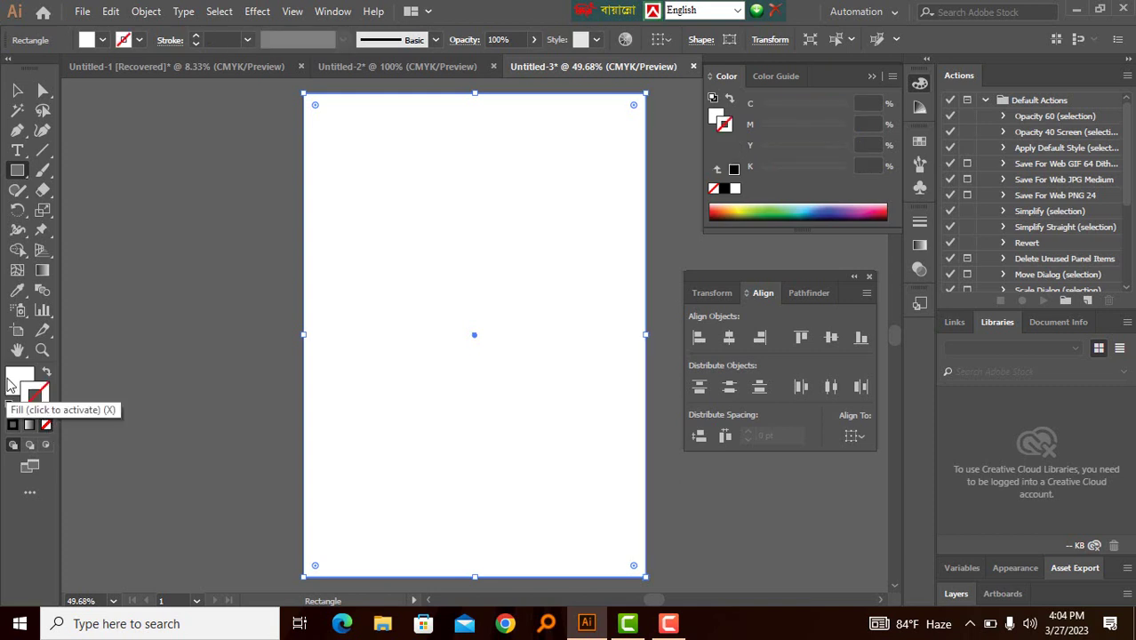
- Draw a smaller rectangle in the artboard's upper half and fill it with red (C 5.8, M 100, Y 100, K 0.85)
left_click(19, 381)
mouse_move(356, 185)
left_mouse_down()
mouse_move(499, 272)
mouse_move(555, 269)
left_mouse_up()
double_click(22, 382)
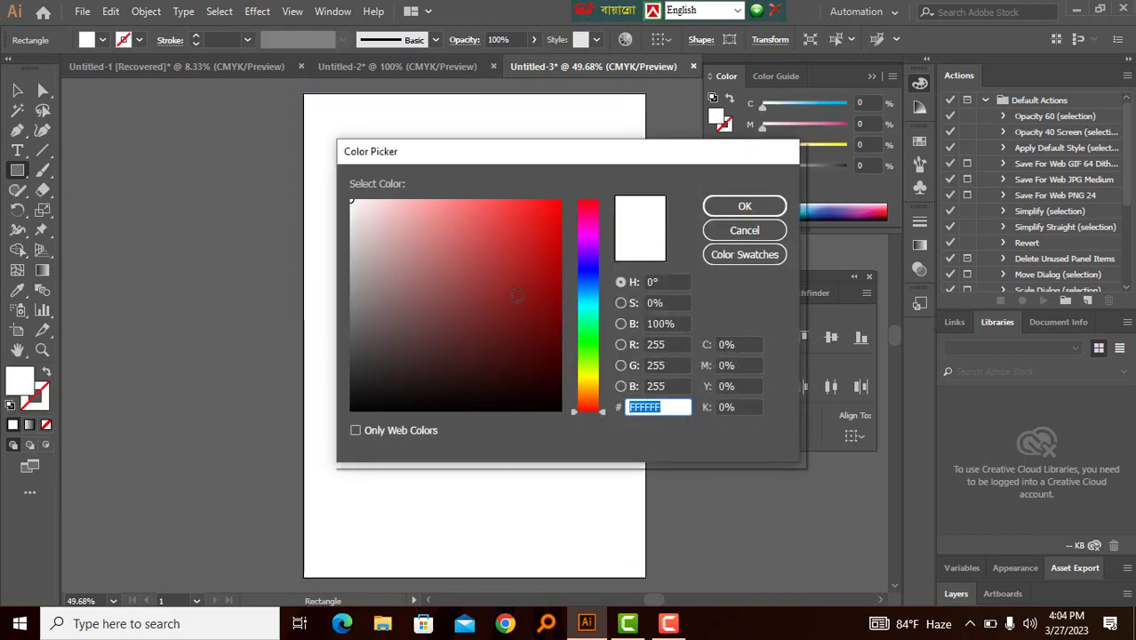
left_click(538, 224)
left_click(548, 226)
left_click(743, 206)
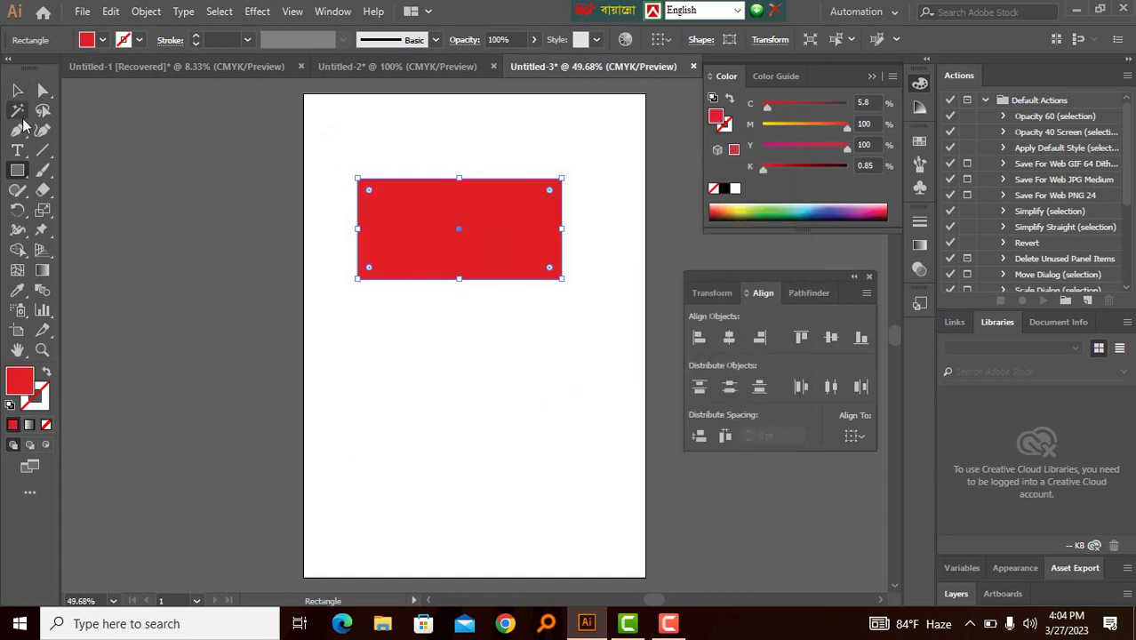
- Move the red rectangle around the artboard and place it in the upper half, slightly left of centre
left_click(17, 91)
left_click(273, 254)
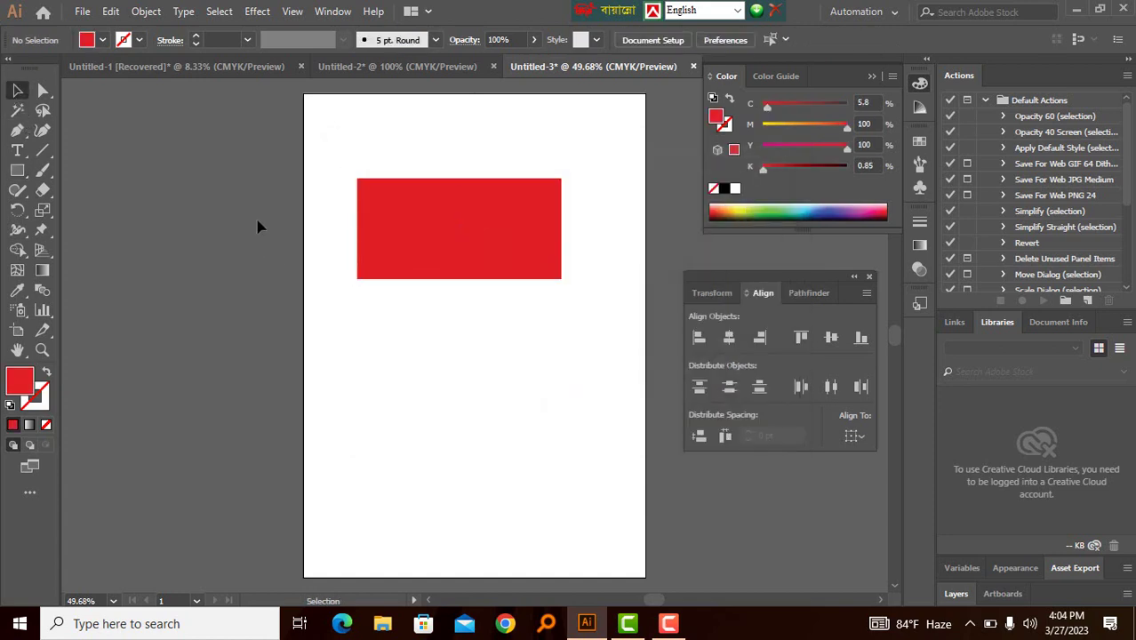
left_click(388, 224)
left_click_drag(415, 277, 480, 299)
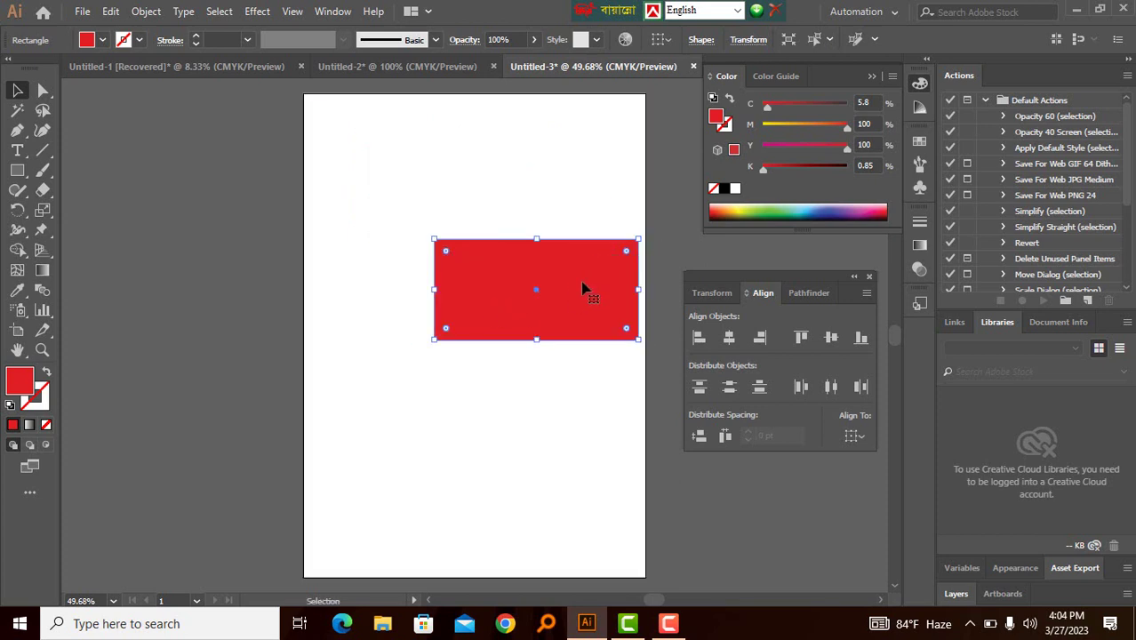
left_click_drag(586, 292, 428, 327)
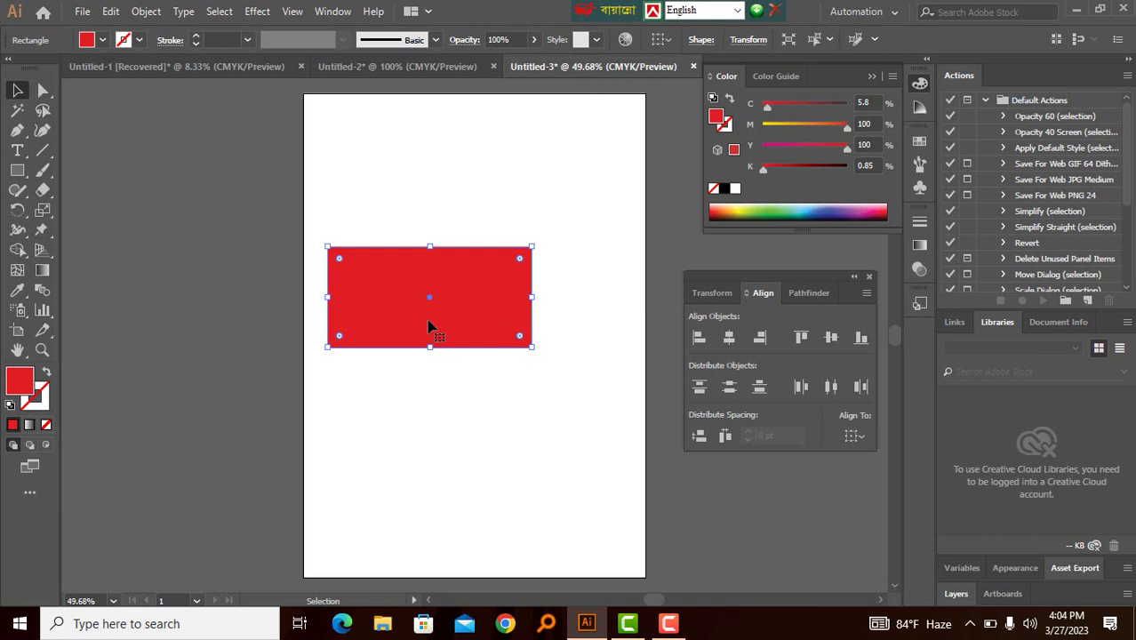
left_click_drag(432, 326, 421, 255)
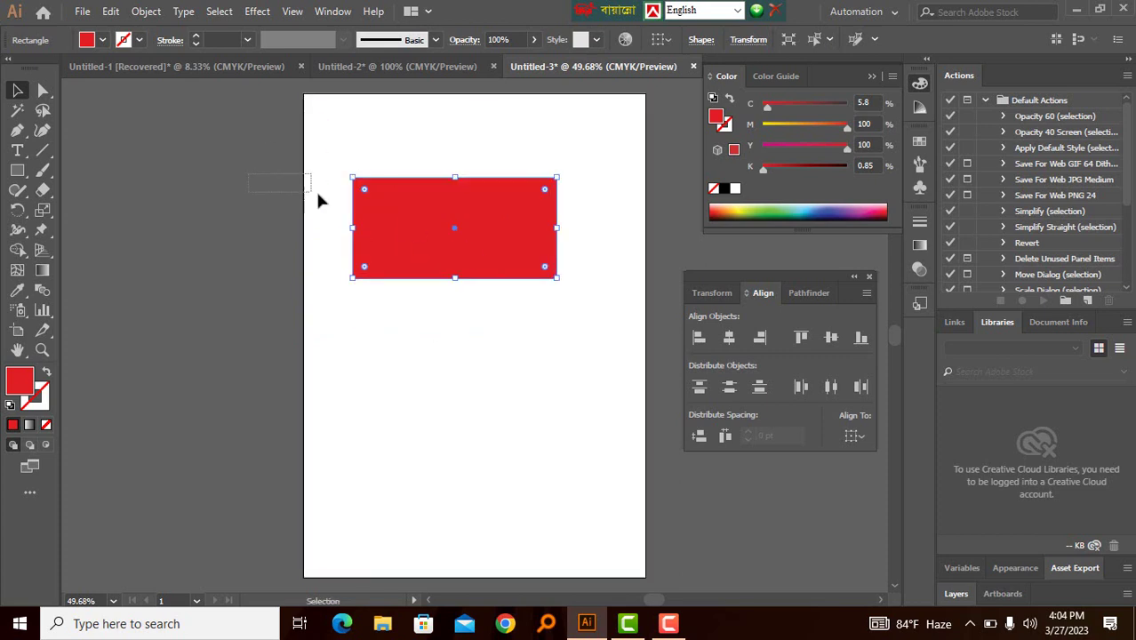
- Select both rectangles, hide the Align options and bring them back
left_click_drag(317, 194, 667, 266)
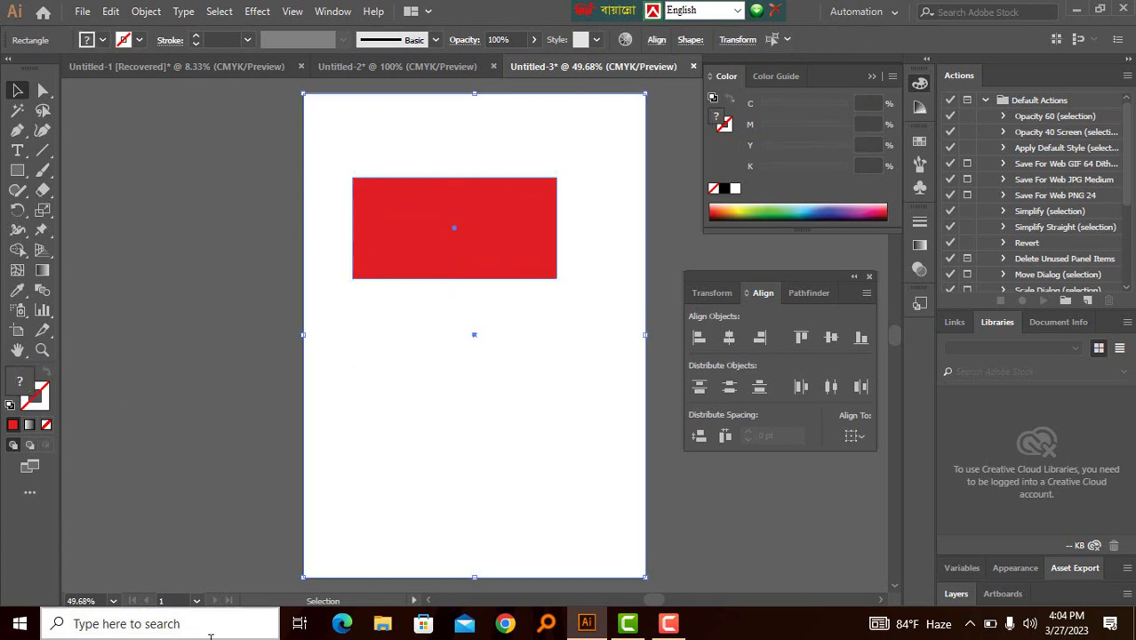
left_click(330, 11)
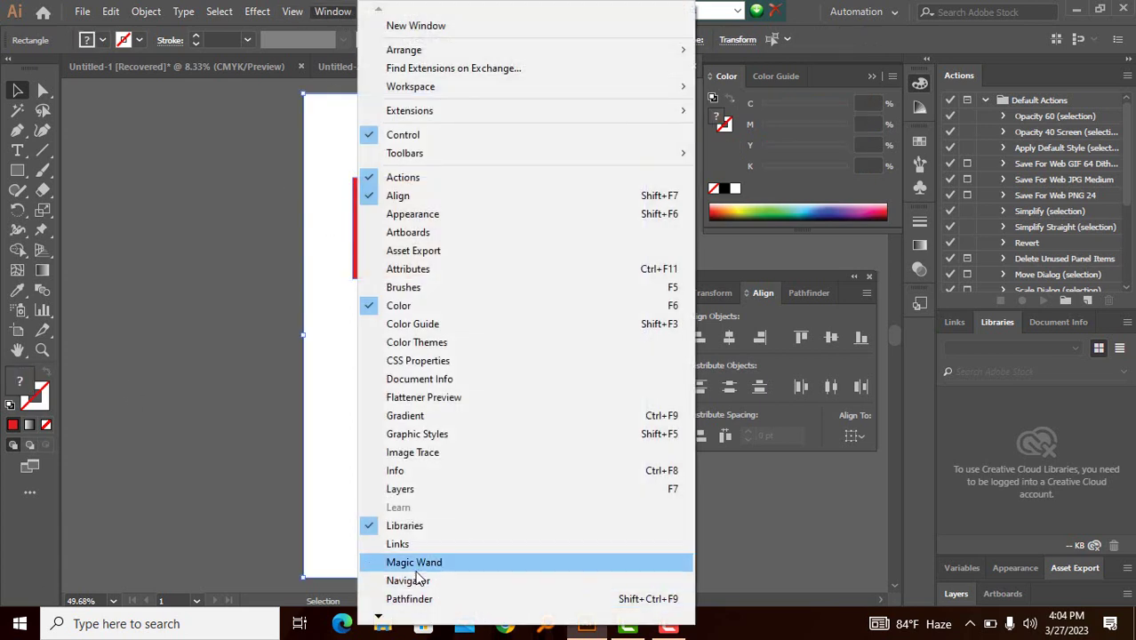
left_click(397, 197)
left_click(919, 305)
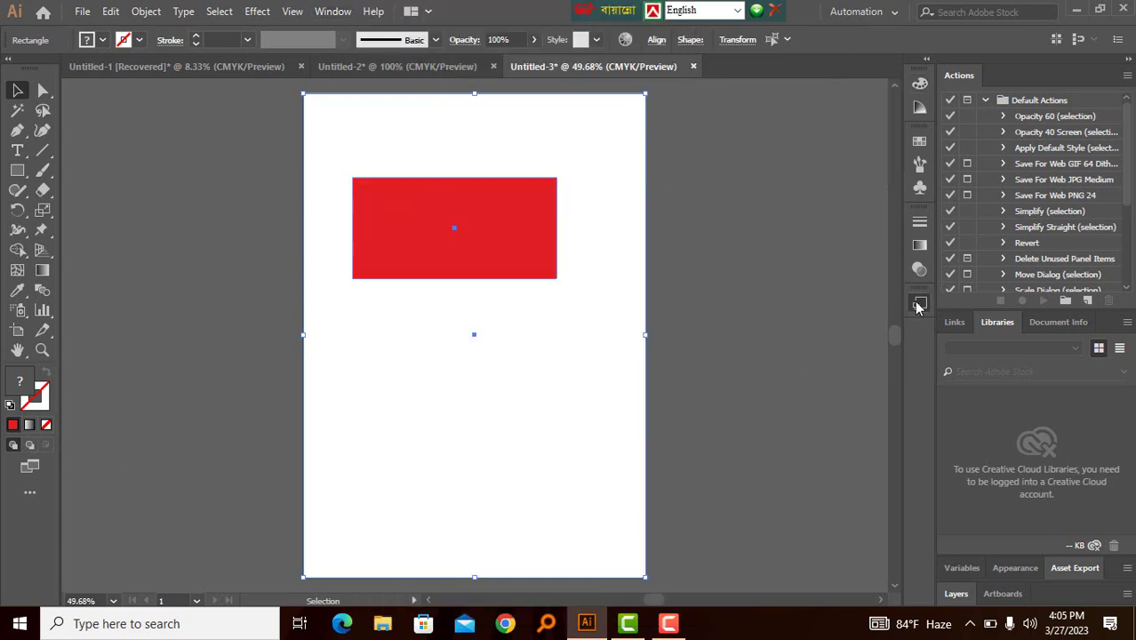
left_click(920, 305)
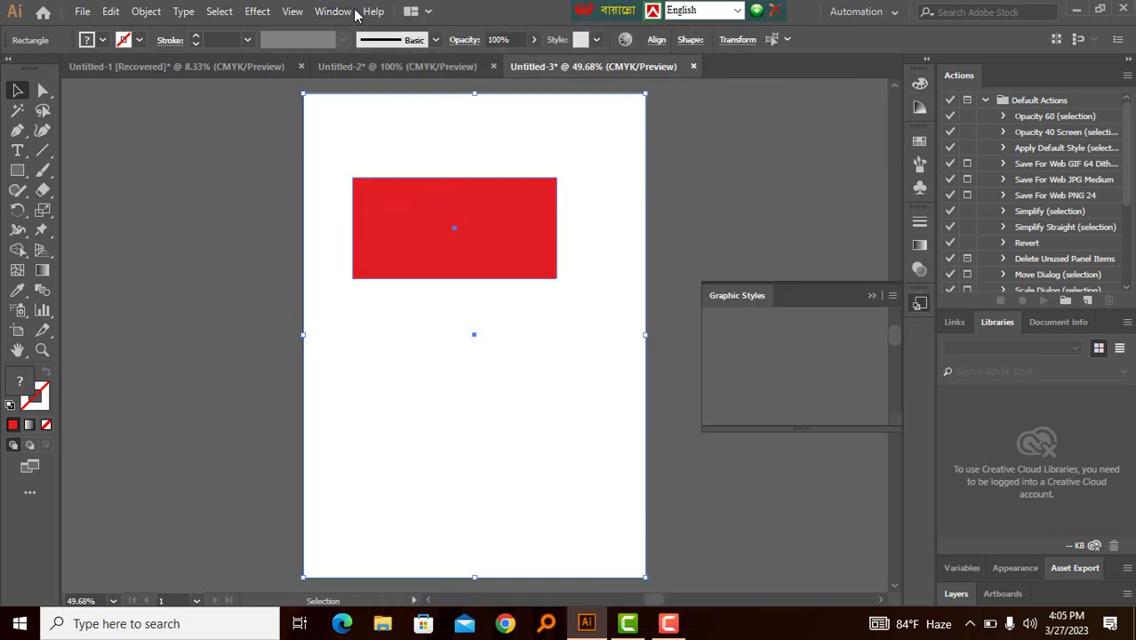
left_click(345, 12)
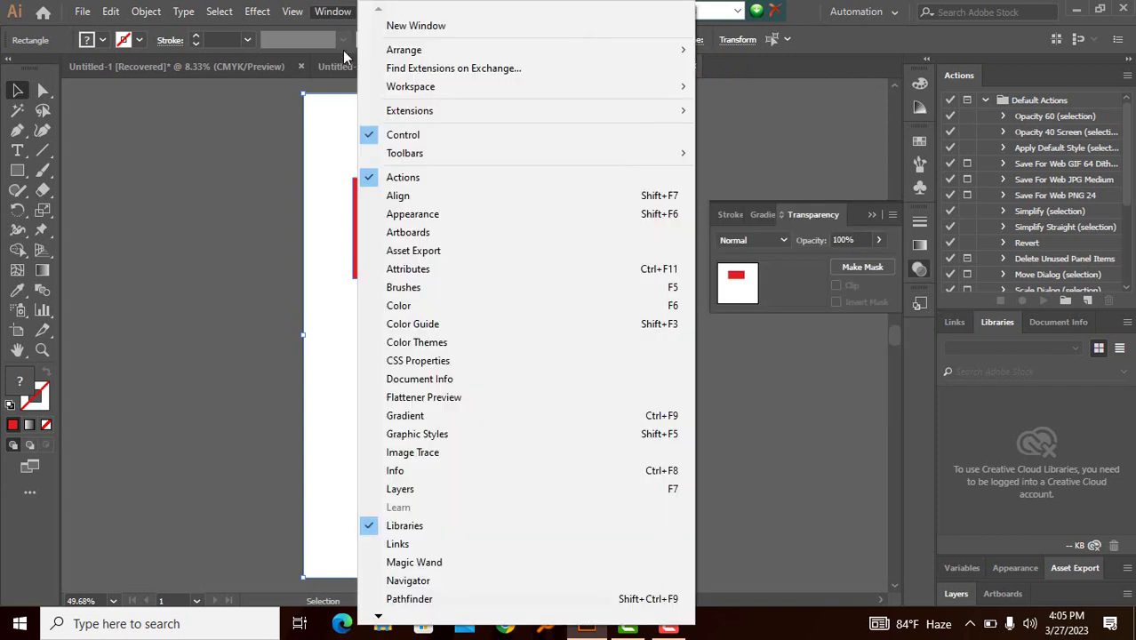
left_click(388, 196)
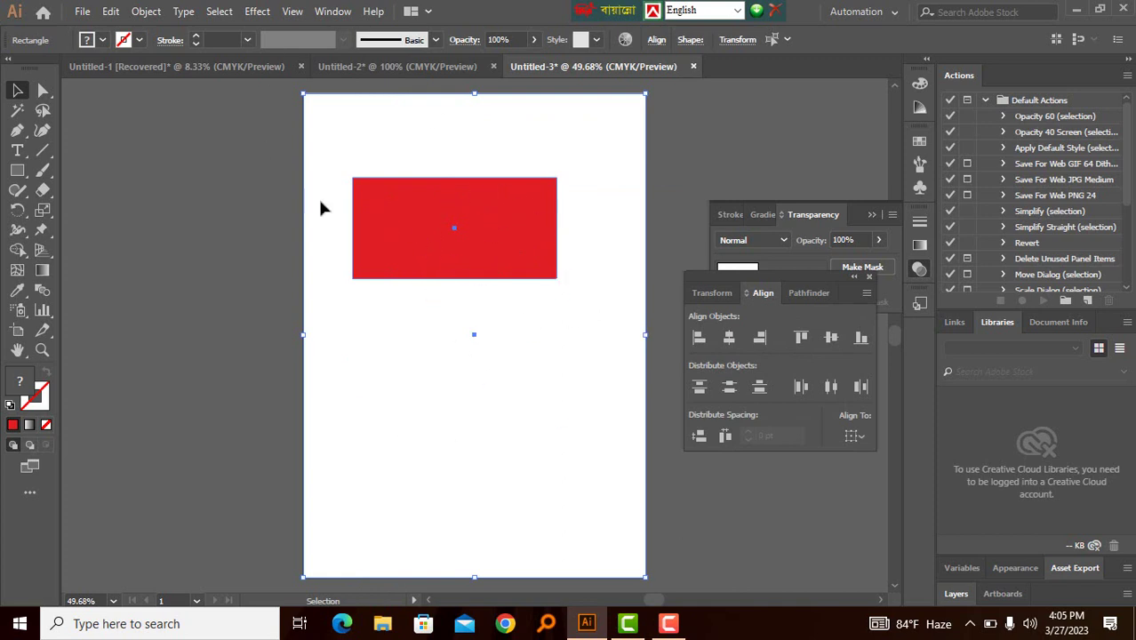
- Try centring the two selected rectangles horizontally without a key object, and undo the alignment each time
left_click(729, 340)
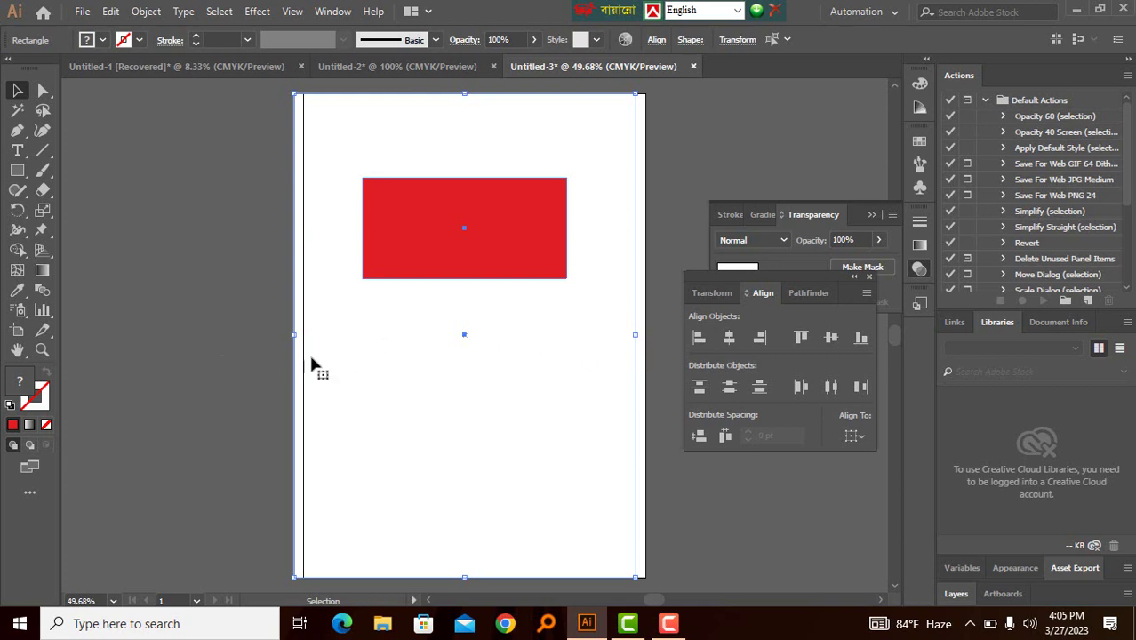
key("z")
left_click(393, 299)
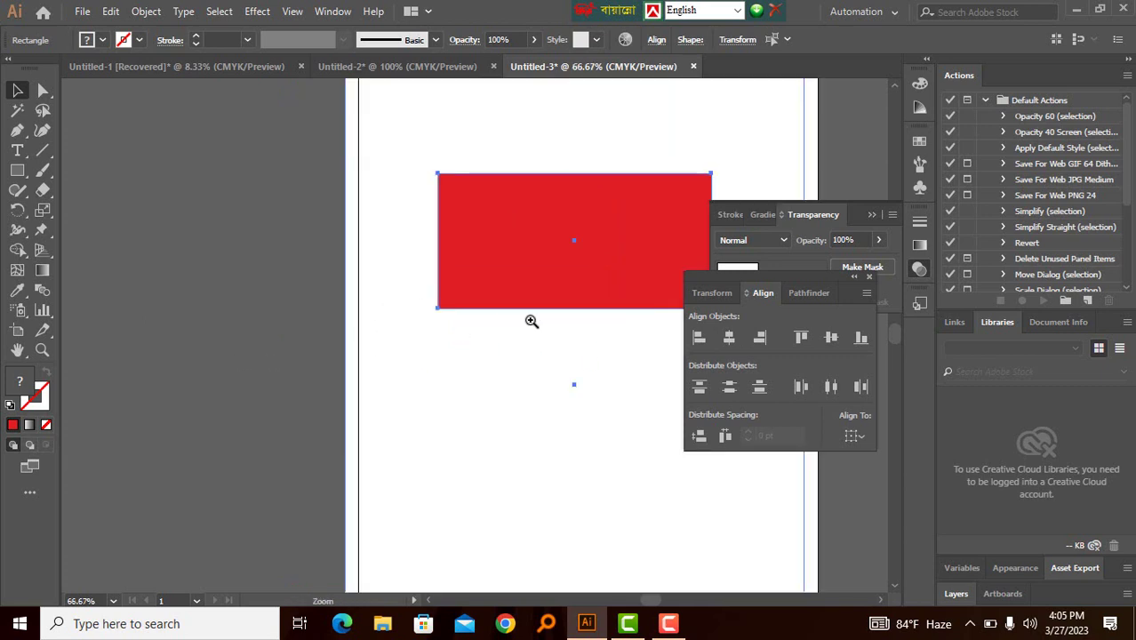
left_click(532, 321, "ctrl+alt")
left_click_drag(556, 338, 457, 292)
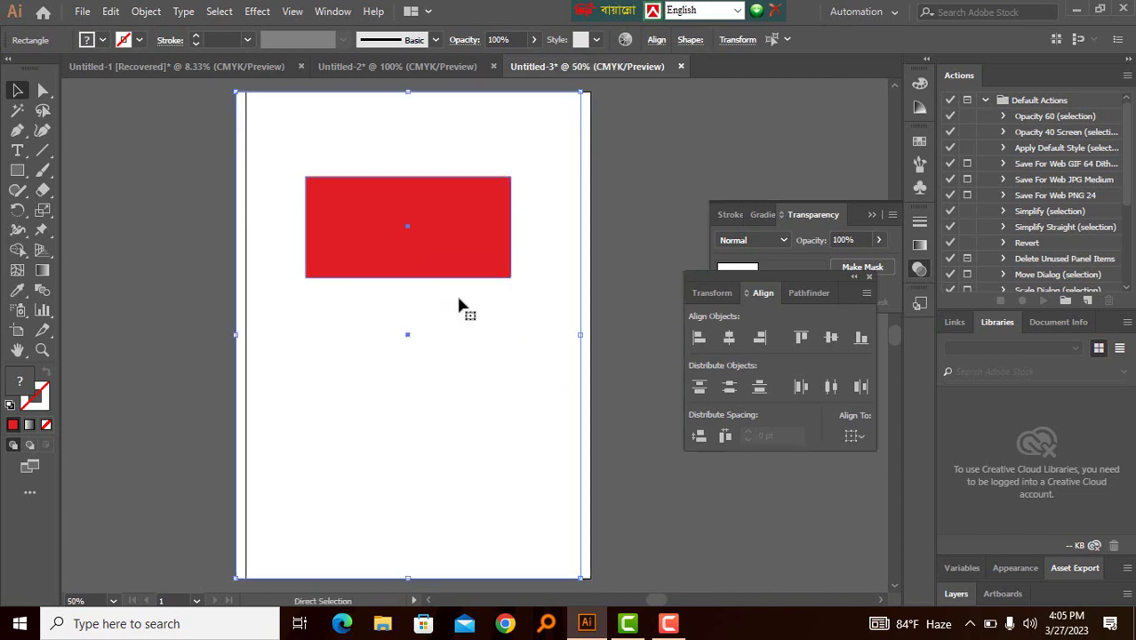
key("ctrl+z")
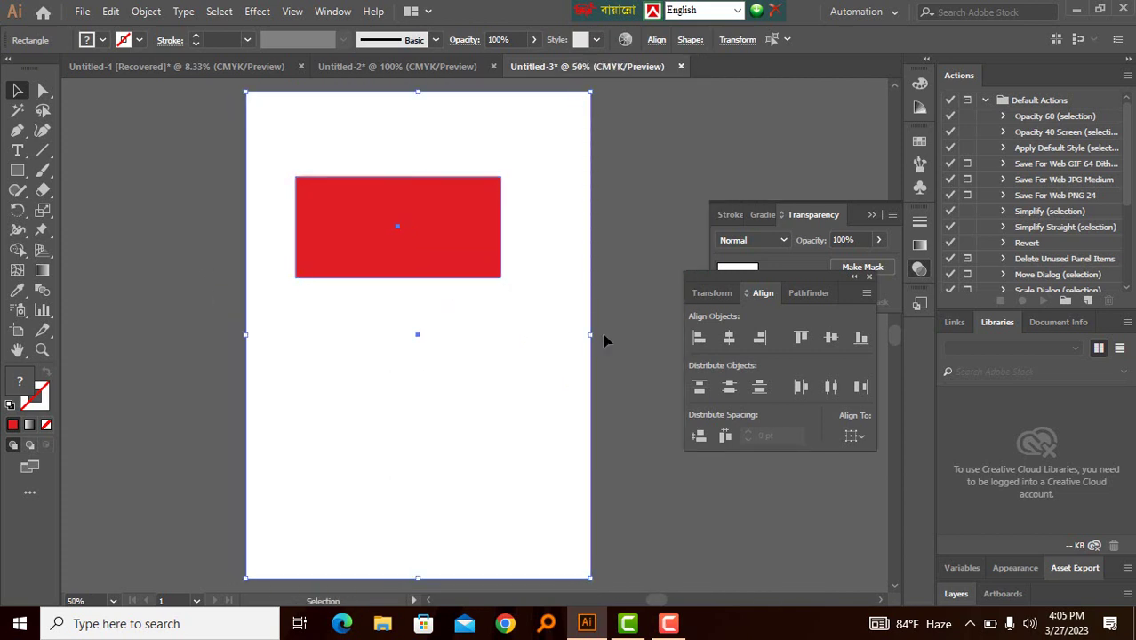
left_click_drag(219, 238, 543, 326)
left_click(728, 338)
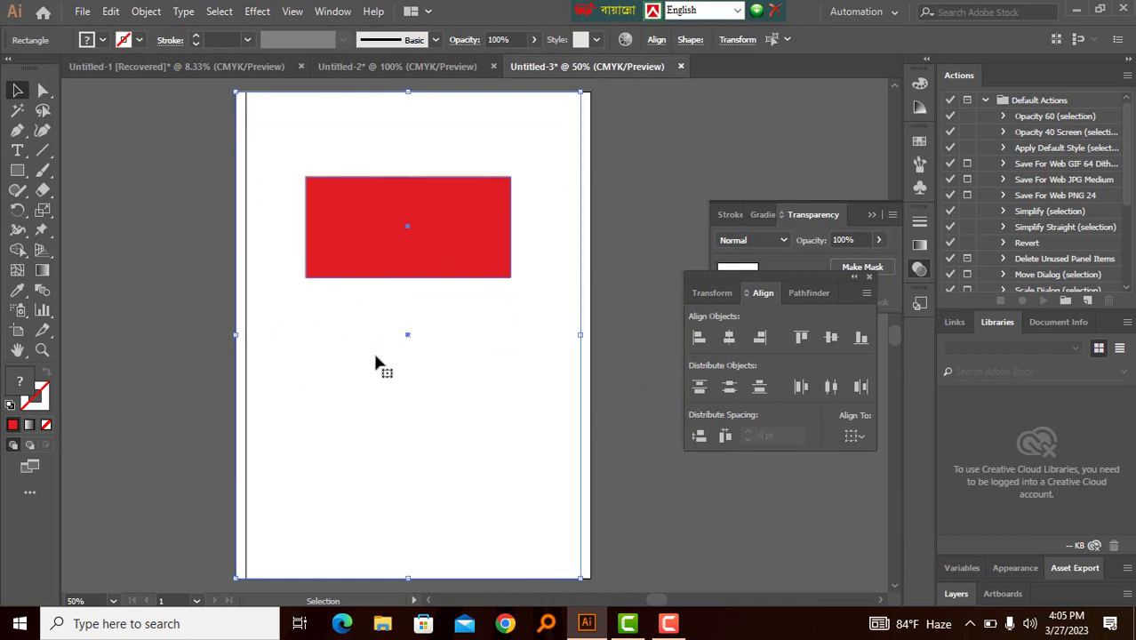
key("ctrl+z")
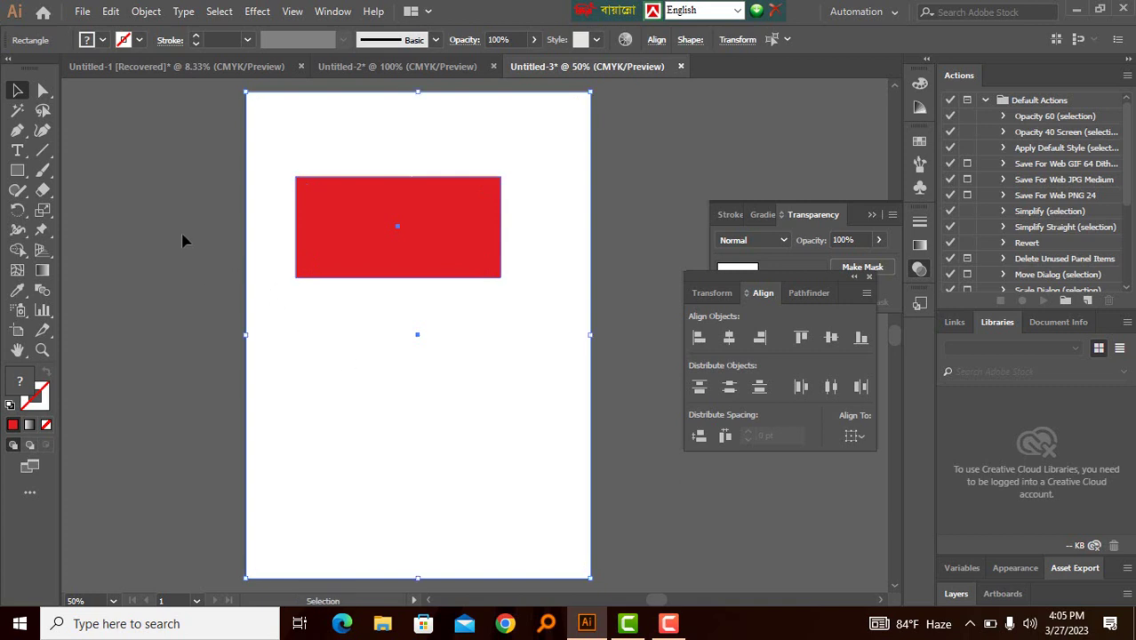
- Select both rectangles, make the white background the key object, and centre the red rectangle horizontally on it
left_click_drag(182, 236, 612, 351)
left_click(252, 114)
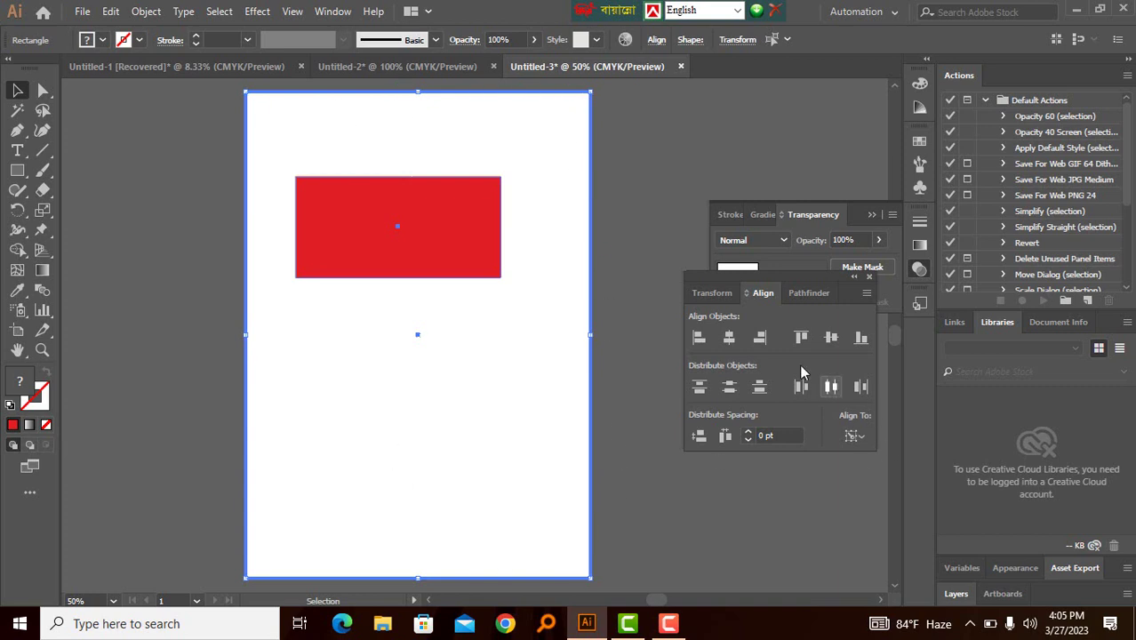
left_click(728, 336)
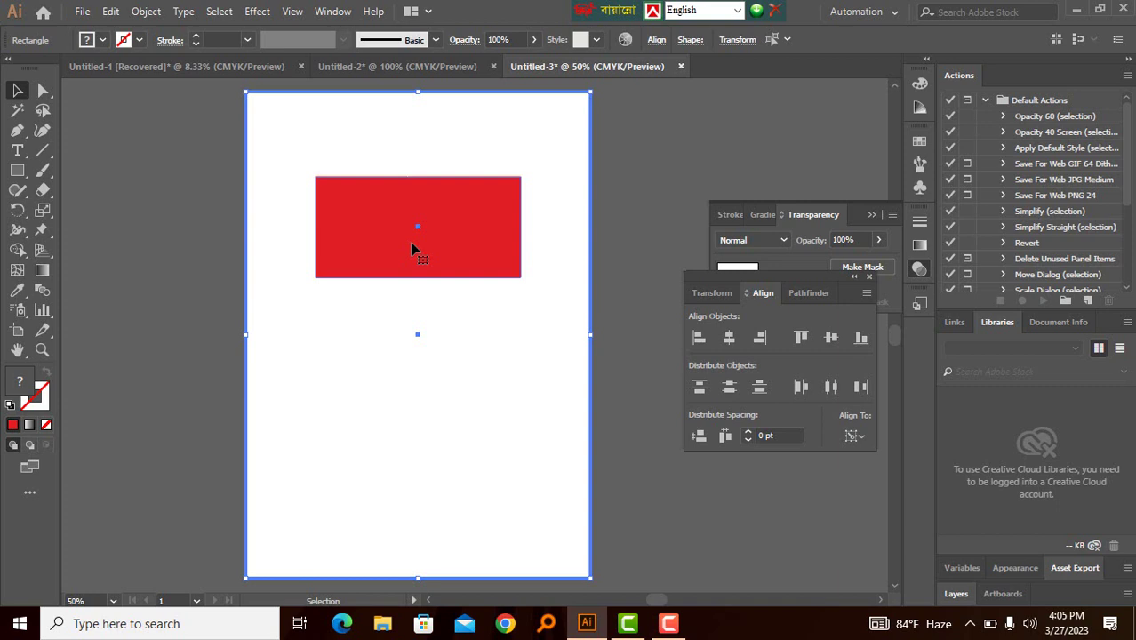
- Move the red rectangle higher on the artboard and slightly right of its vertical centre line
left_click(198, 254)
left_click_drag(437, 270, 368, 261)
left_click_drag(290, 244, 378, 232)
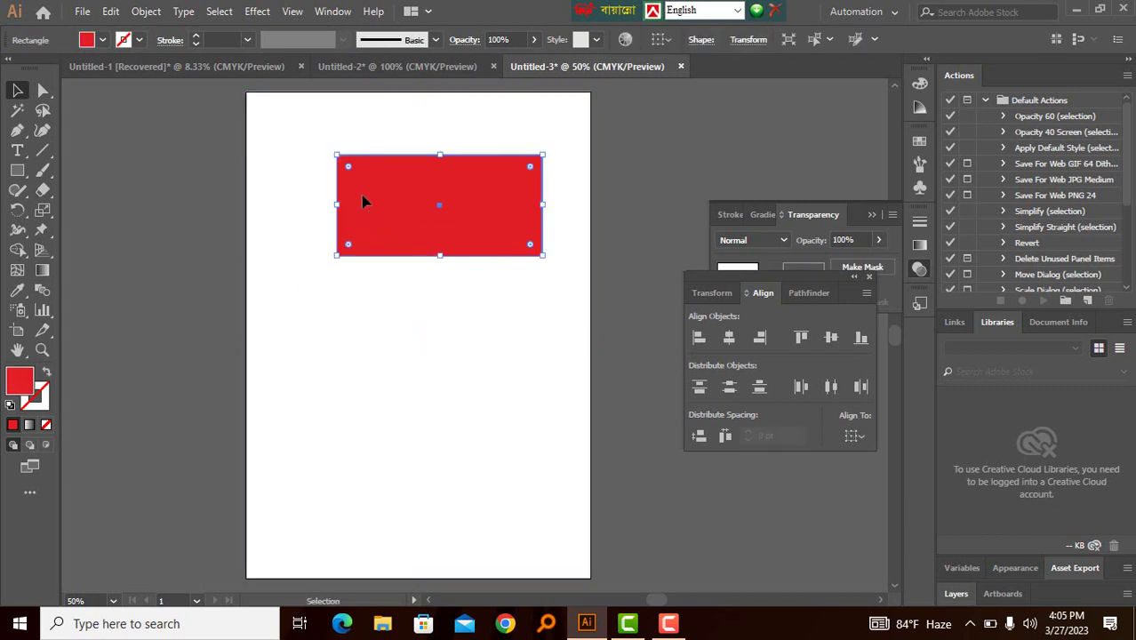
left_click_drag(357, 195, 348, 190)
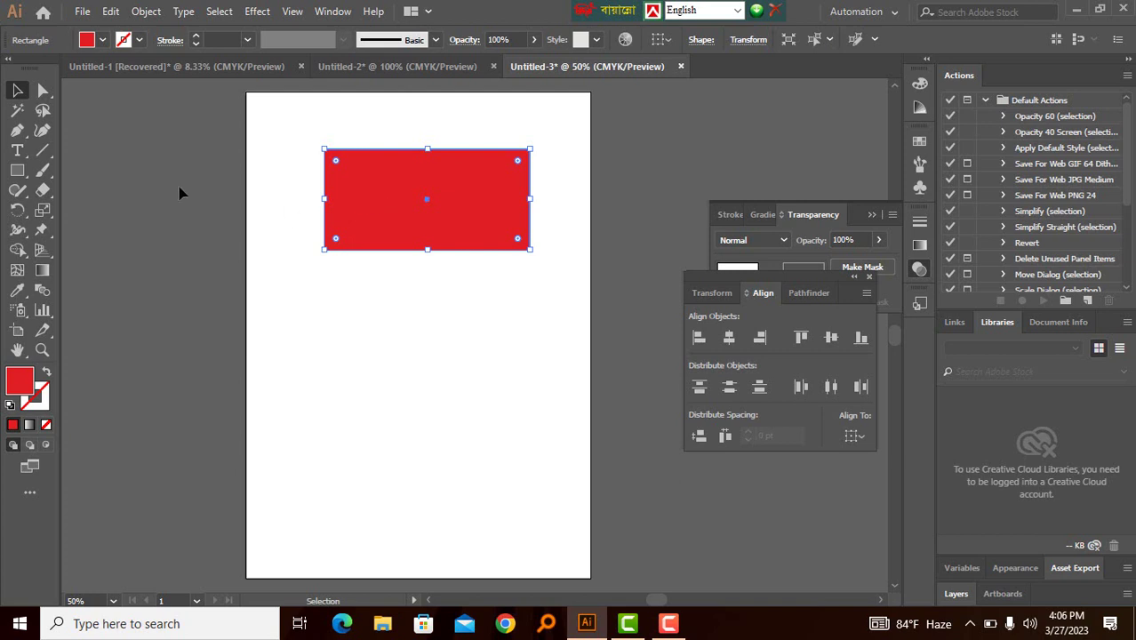
- Try moving the red rectangle past the artboard's left edge and undo the move
left_click_drag(180, 187, 595, 358)
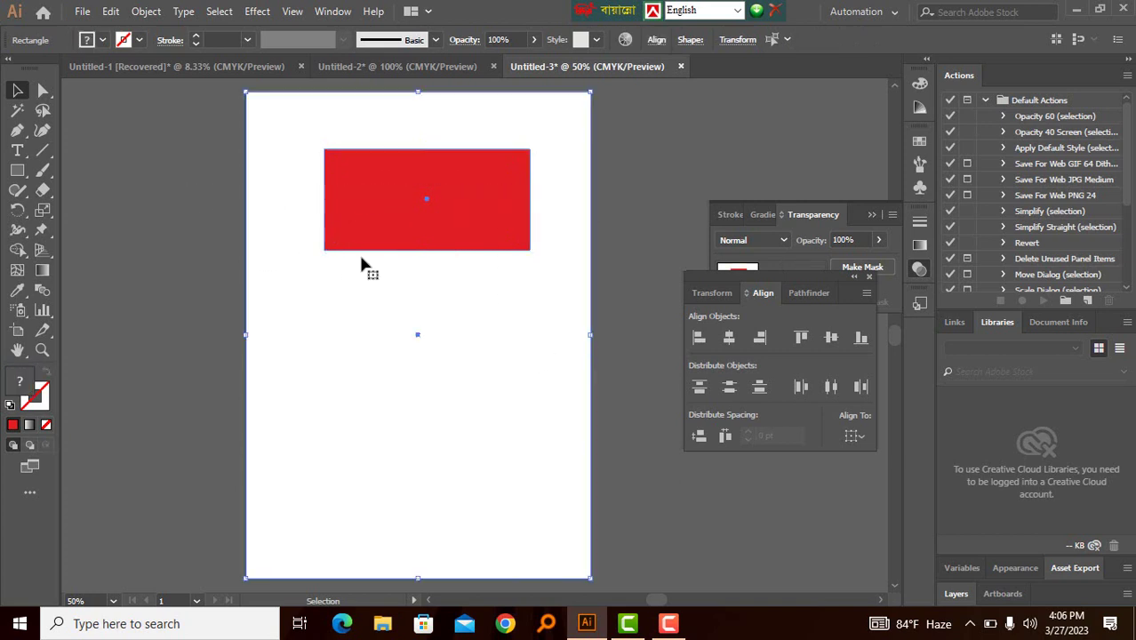
left_click(259, 140)
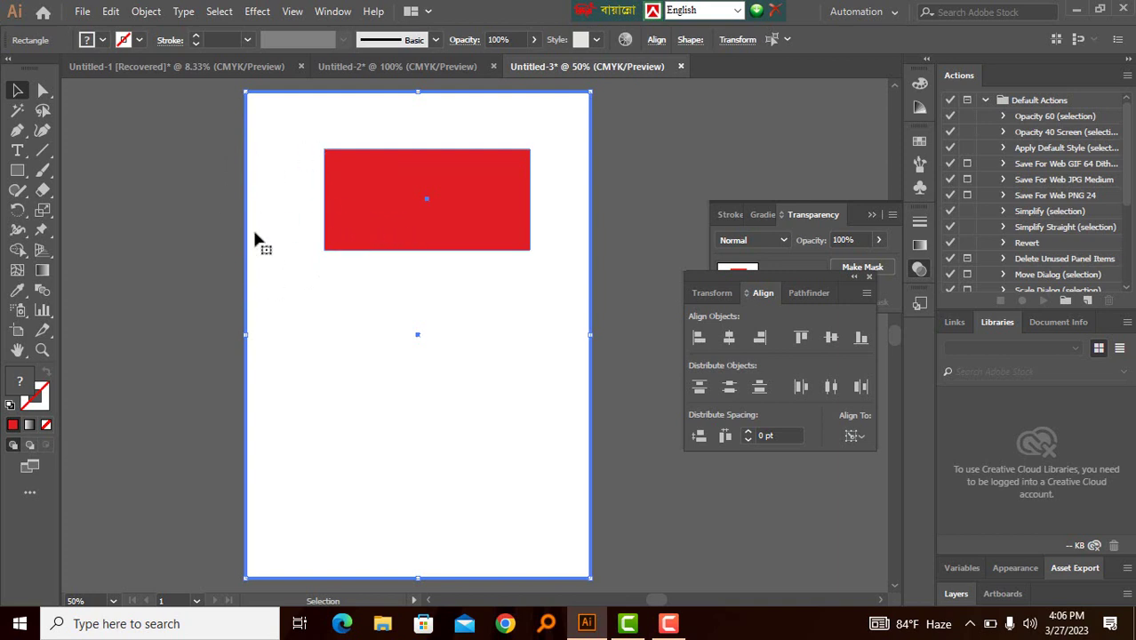
left_click(271, 271)
left_click_drag(417, 241, 292, 241)
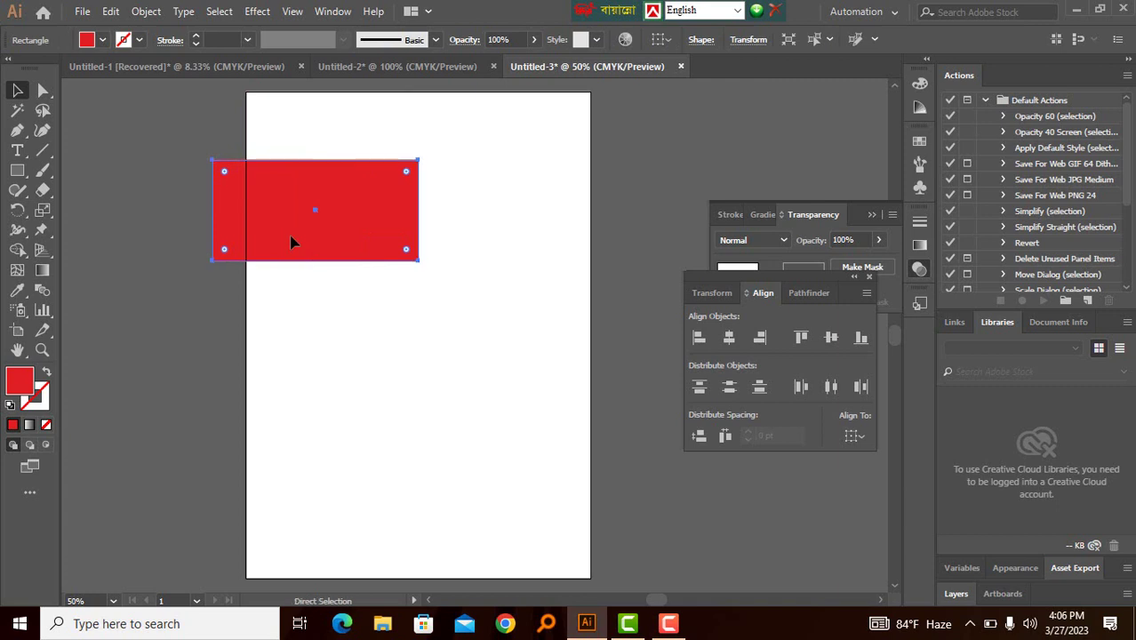
key("ctrl+z")
- With the white background as key object, align the red rectangle to its left edge and after that to its right edge
left_click_drag(204, 153, 646, 304)
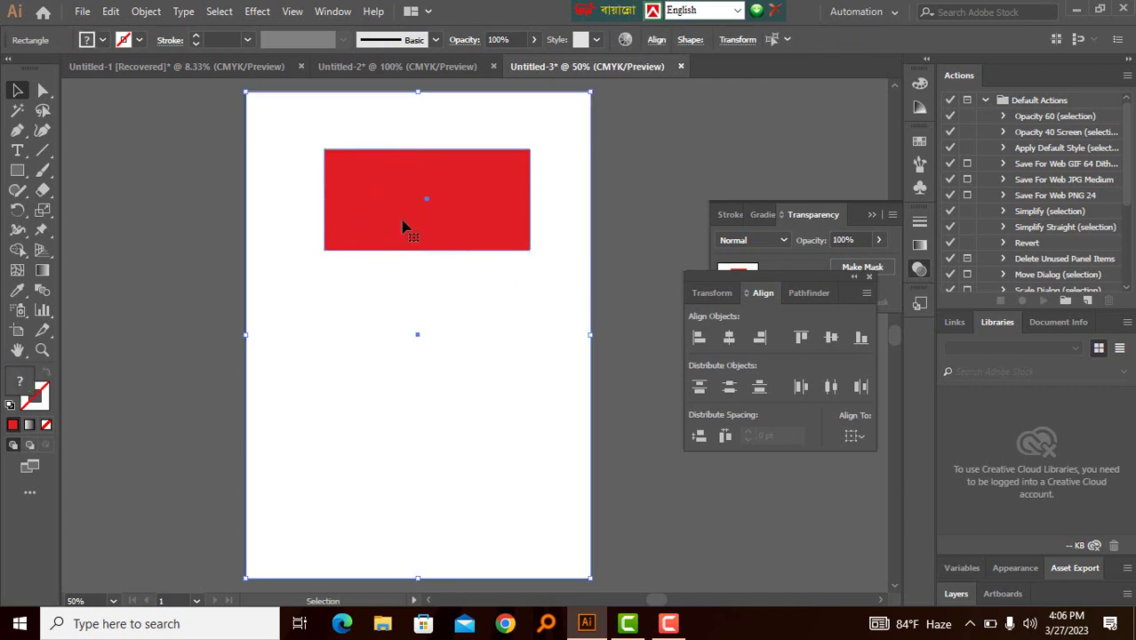
left_click(264, 128)
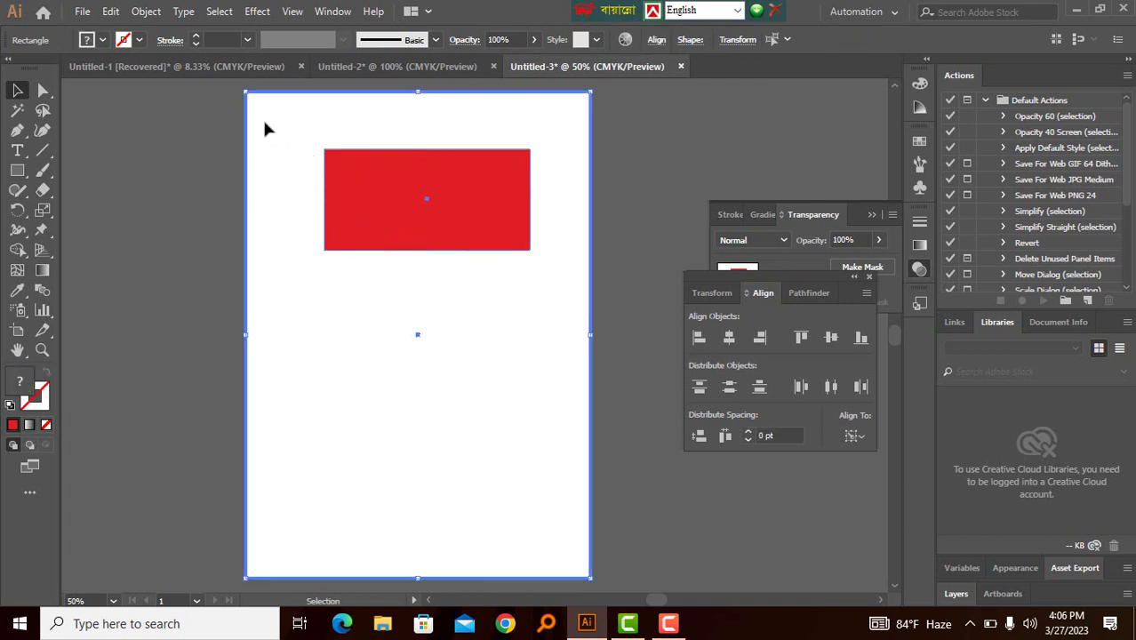
left_click(698, 338)
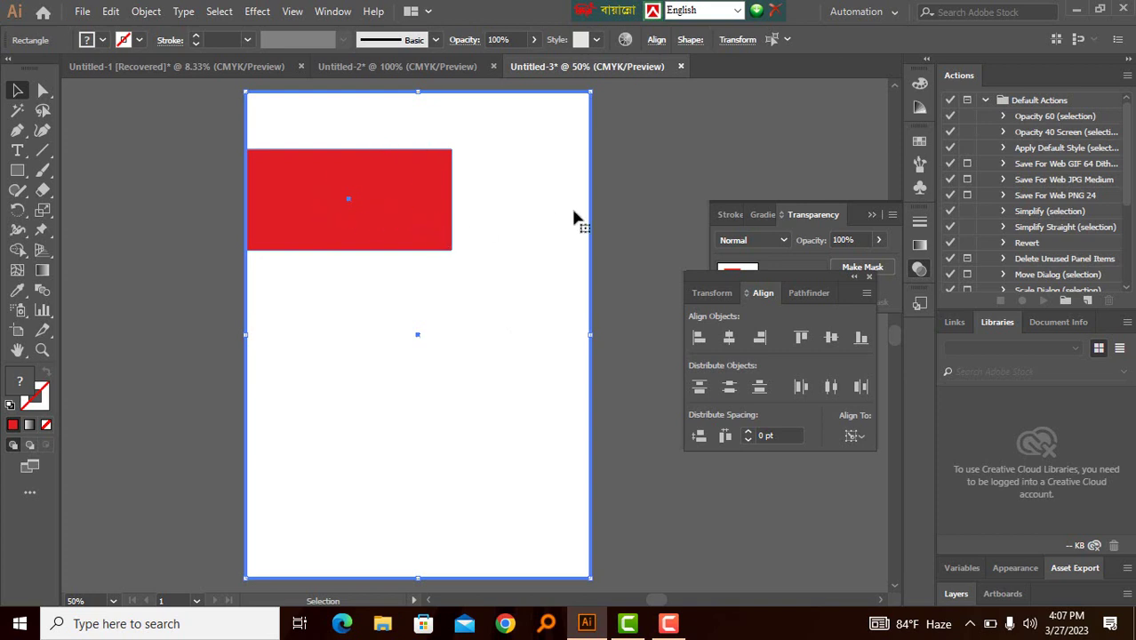
left_click(760, 340)
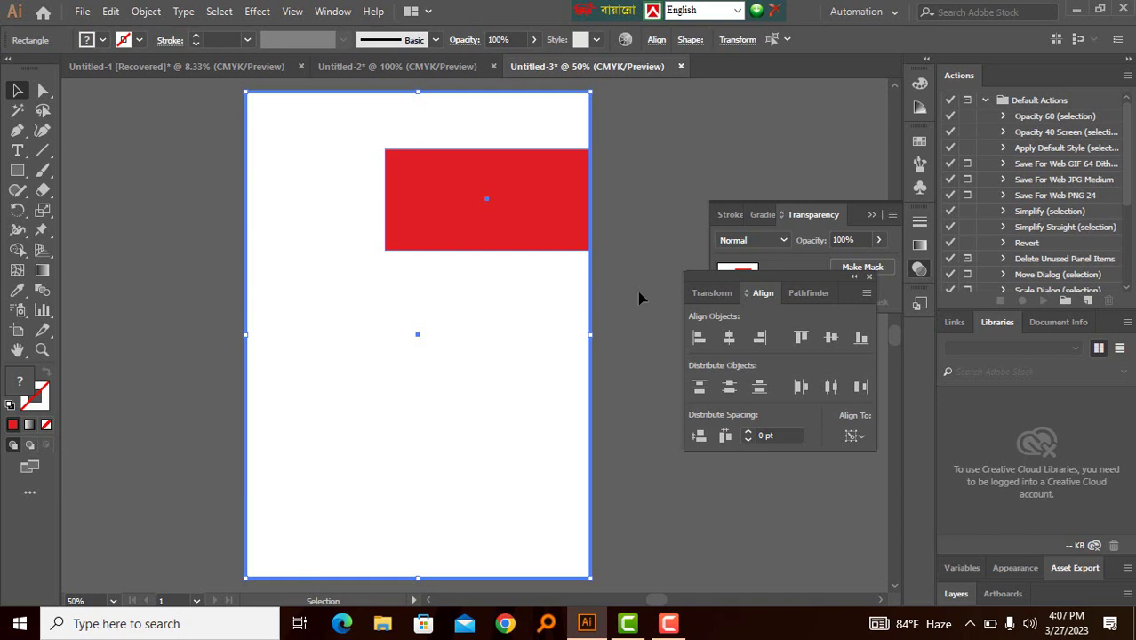
- Move the red rectangle rightward so that it overhangs the artboard's right edge
left_click(212, 215)
left_click(392, 213)
left_click_drag(461, 200, 579, 191)
- Select both rectangles and align the red one to the background's bottom edge, followed by its top edge
left_click_drag(147, 207, 536, 410)
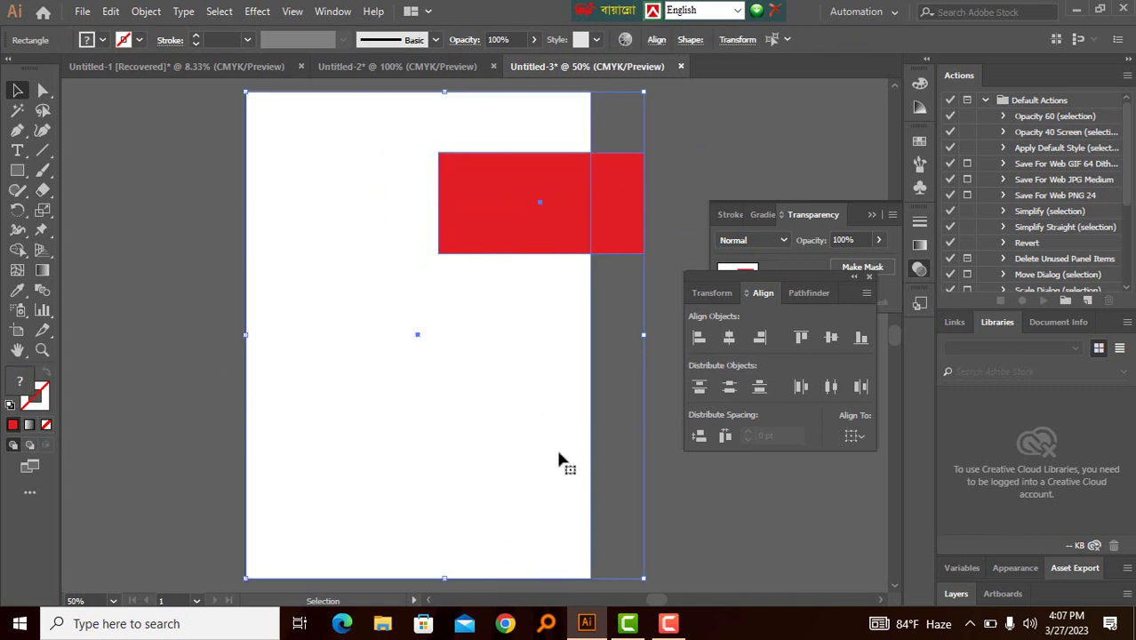
left_click(859, 348)
left_click(859, 349)
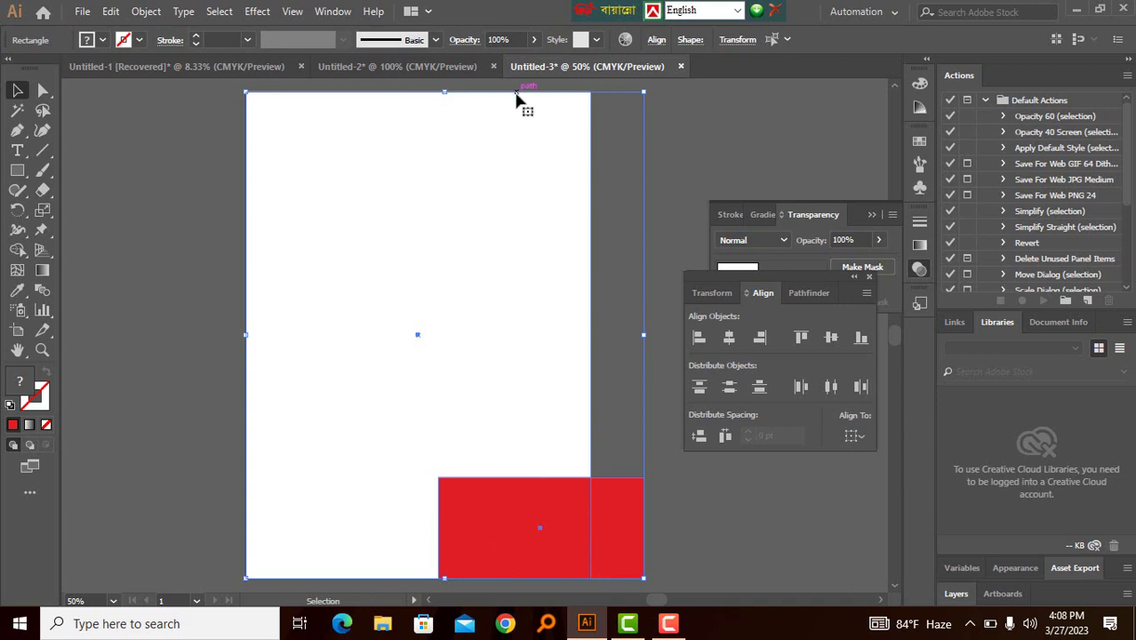
left_click(803, 338)
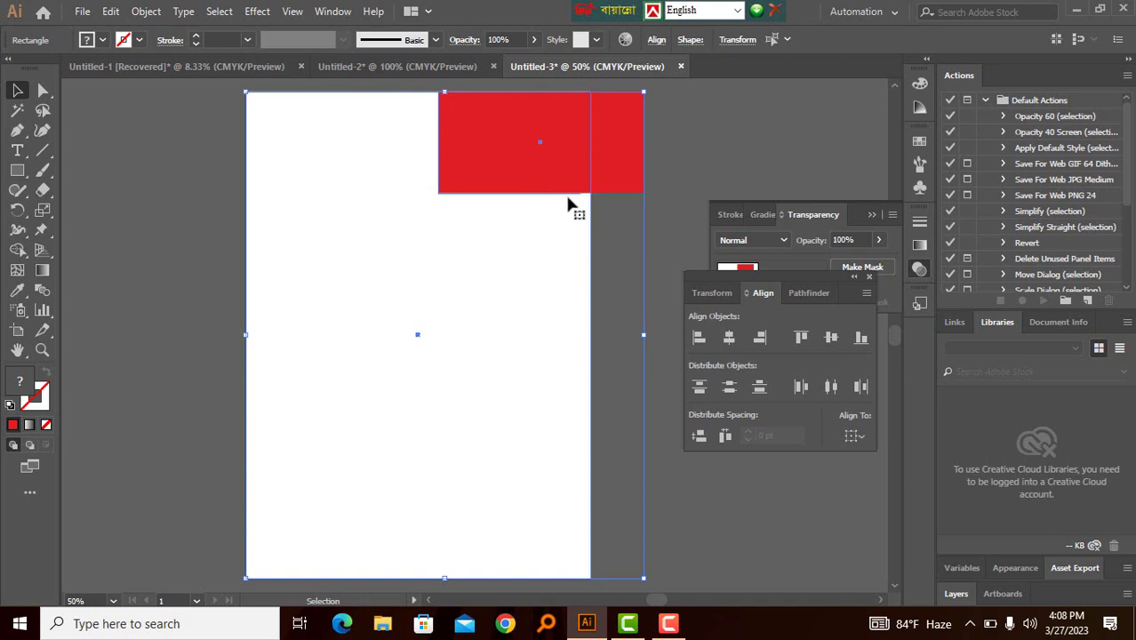
- Try moving the red rectangle down to the middle of the artboard's right edge and undo the move
left_click(625, 212)
left_click_drag(629, 151, 644, 322)
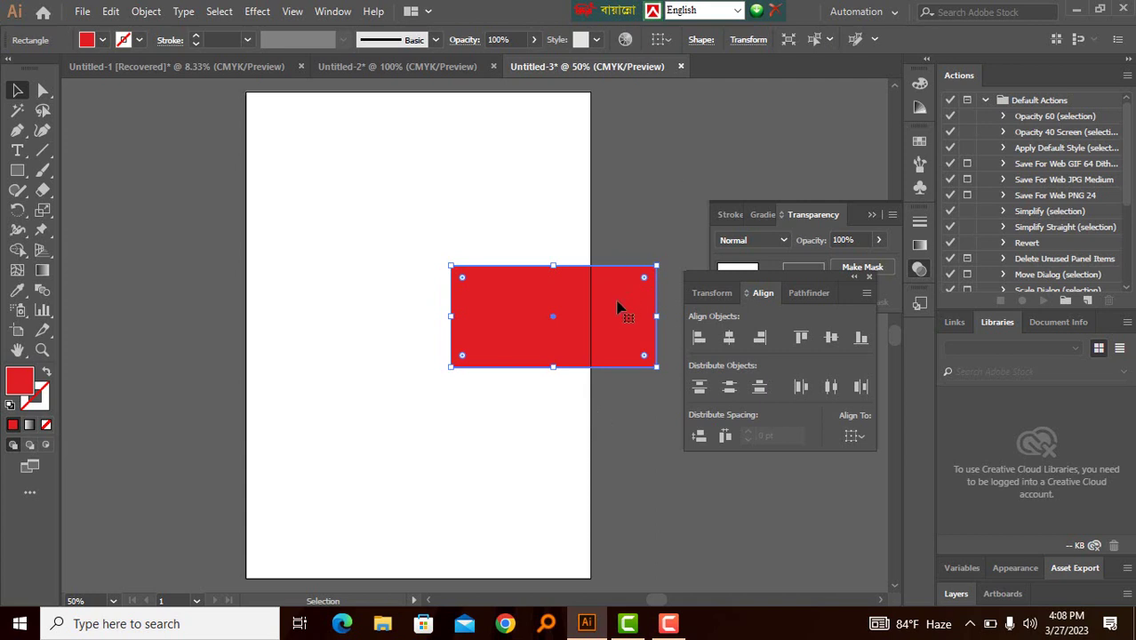
key("ctrl+z")
- With the white background as key object, vertically centre the red rectangle on it
left_click_drag(212, 139, 689, 550)
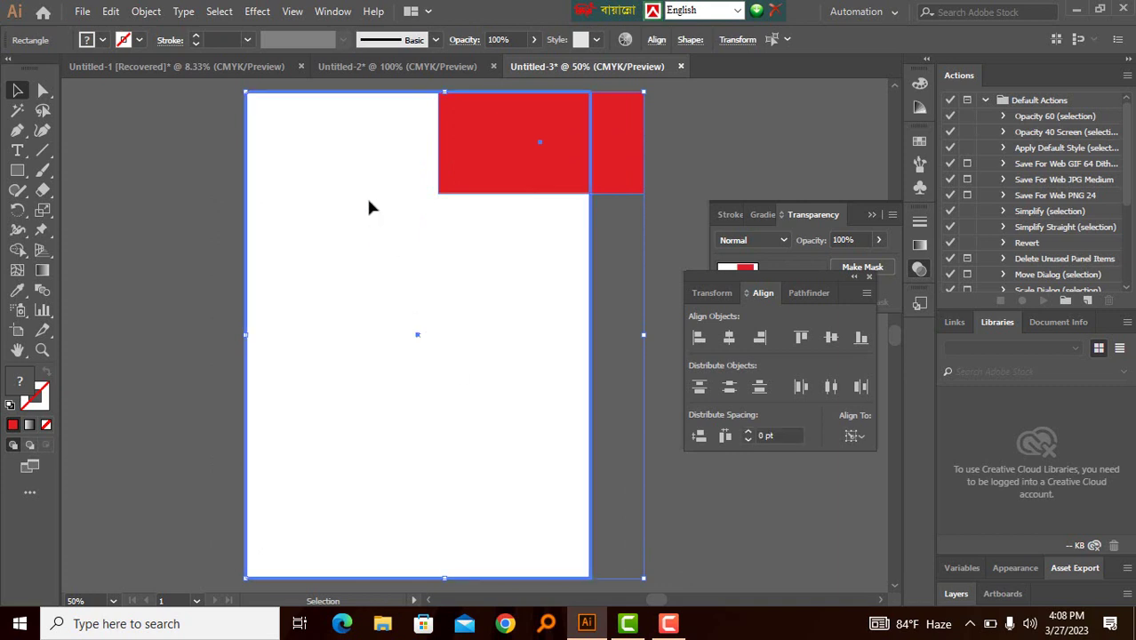
left_click(832, 340)
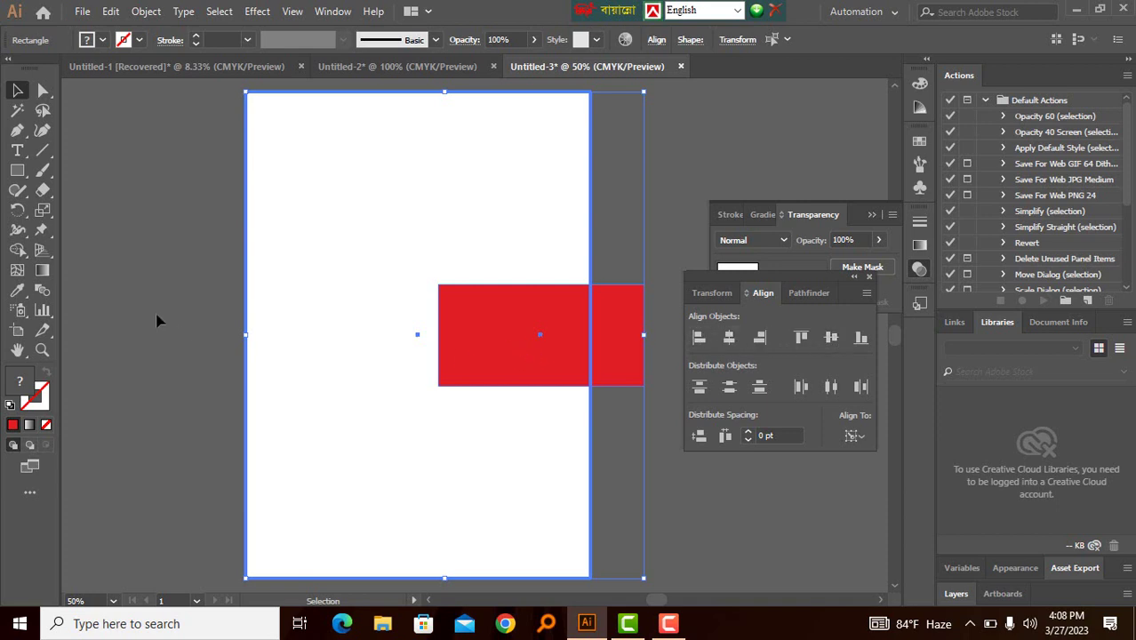
left_click(540, 411)
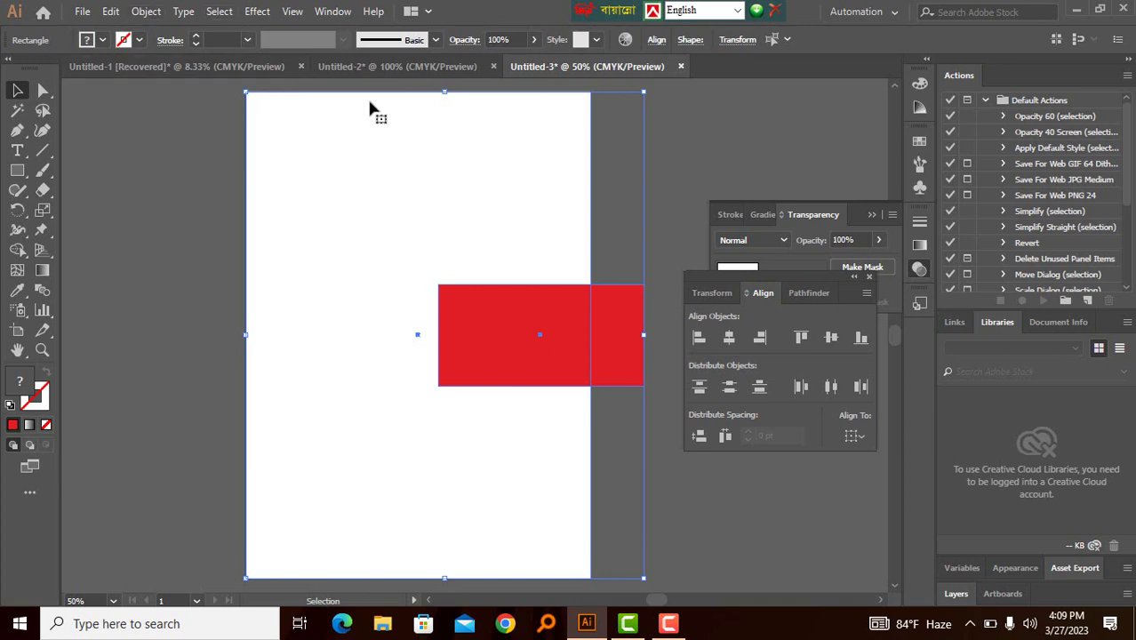
- Switch to the Untitled-2 document and move the long top paragraph slightly upward
left_click(356, 67)
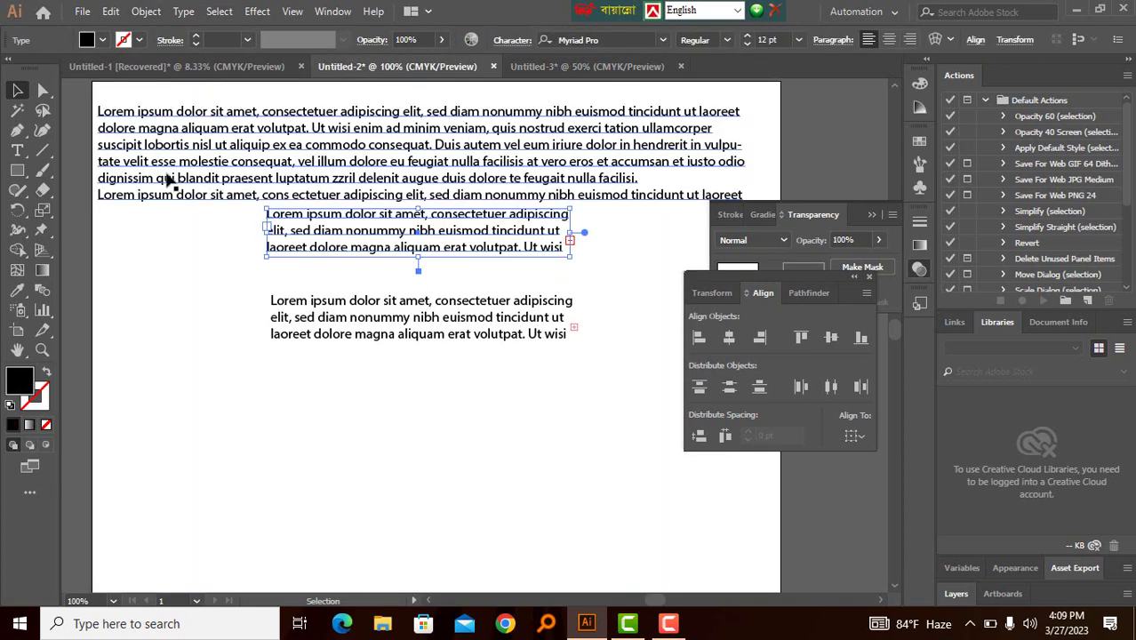
left_click_drag(167, 178, 168, 168)
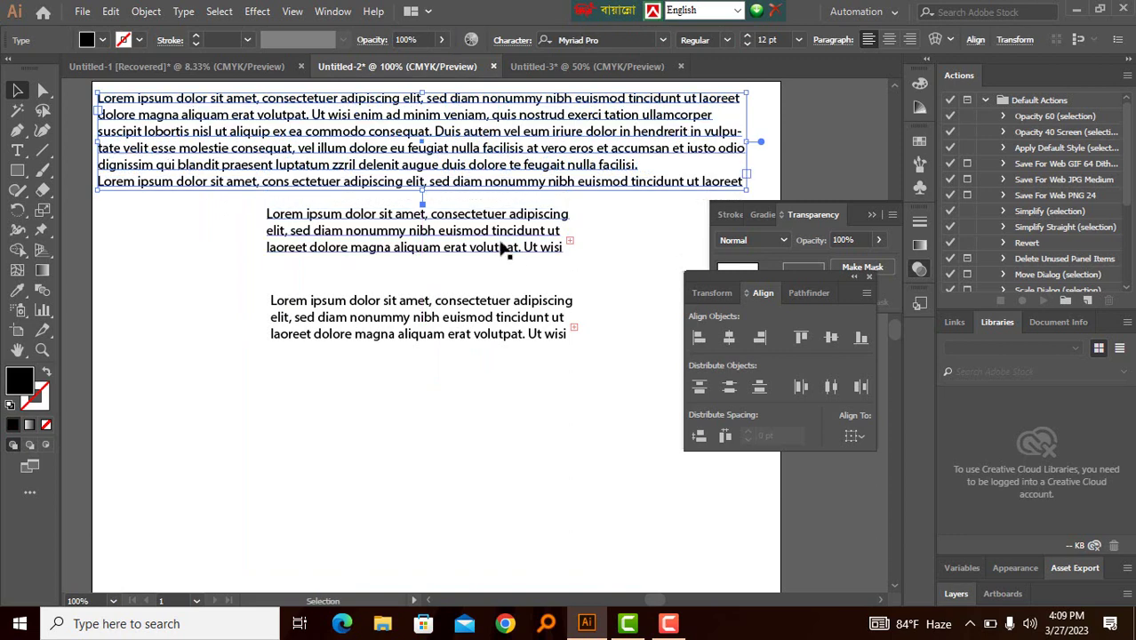
left_click_drag(504, 249, 538, 398)
- Draw a placeholder text area beside the artboard, shift it outward and delete it
left_click_drag(236, 380, 594, 230)
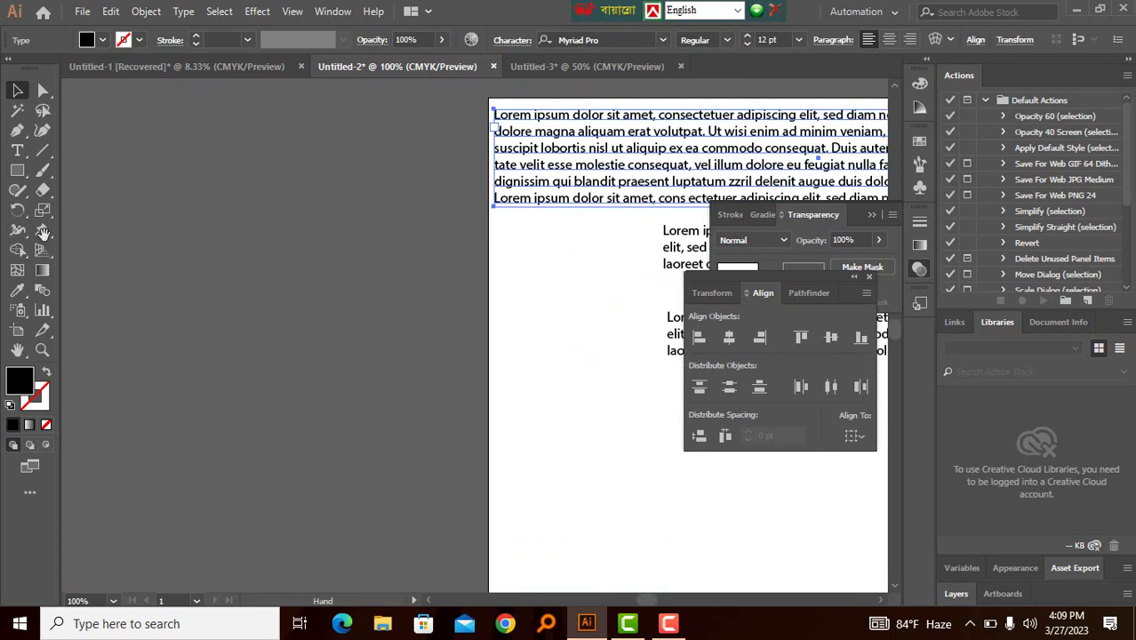
left_click(18, 153)
left_click_drag(163, 169, 483, 334)
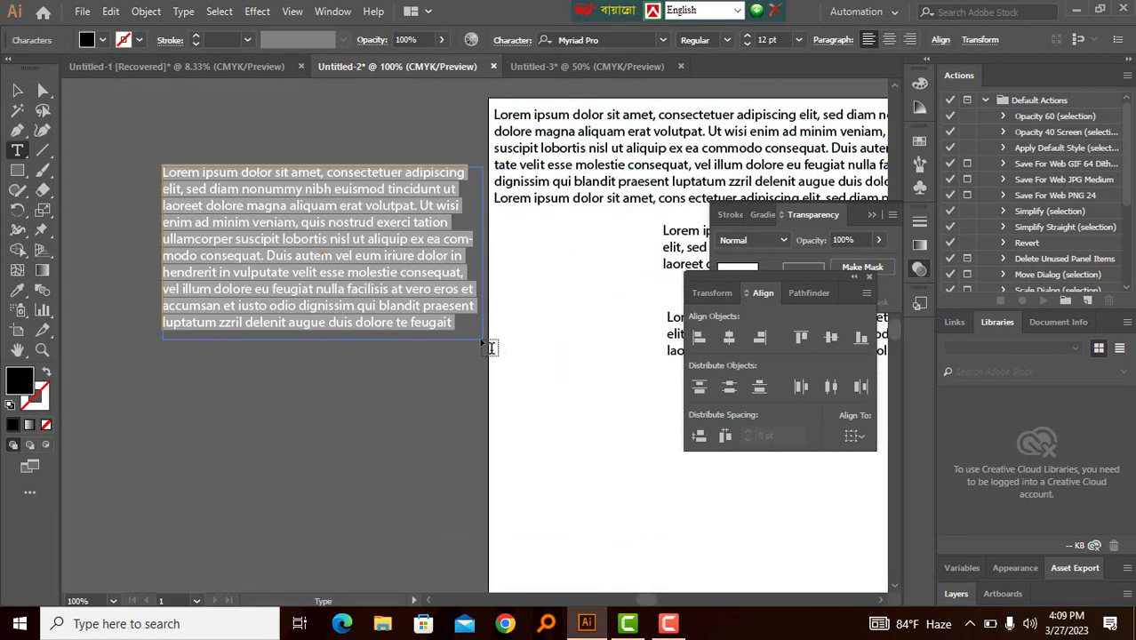
key("Escape")
left_click_drag(308, 291, 235, 297)
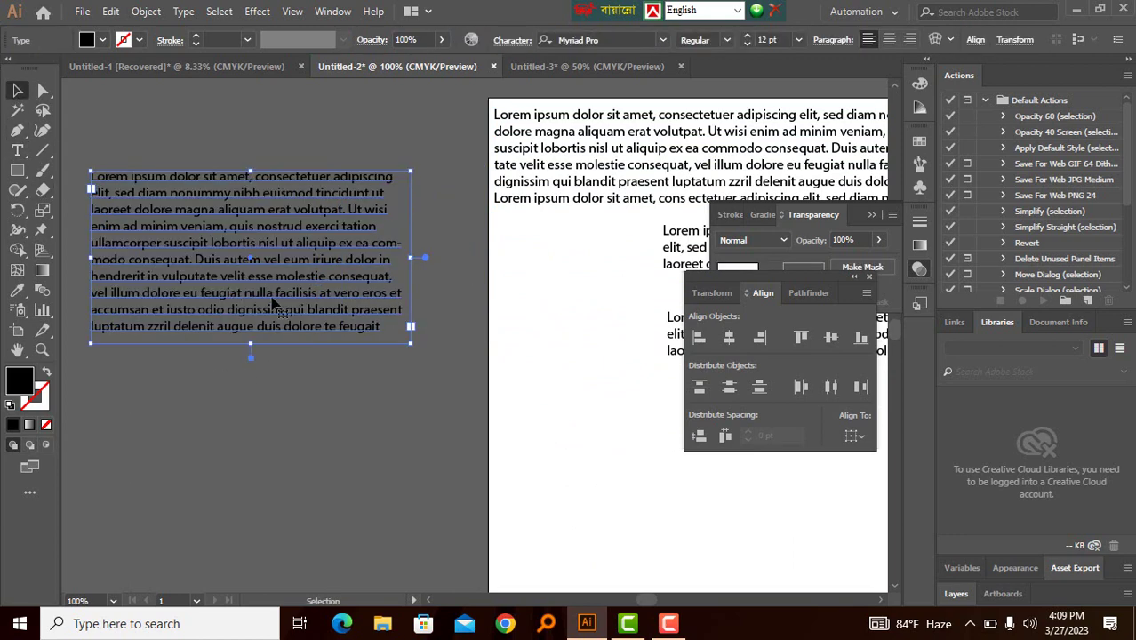
key("Delete")
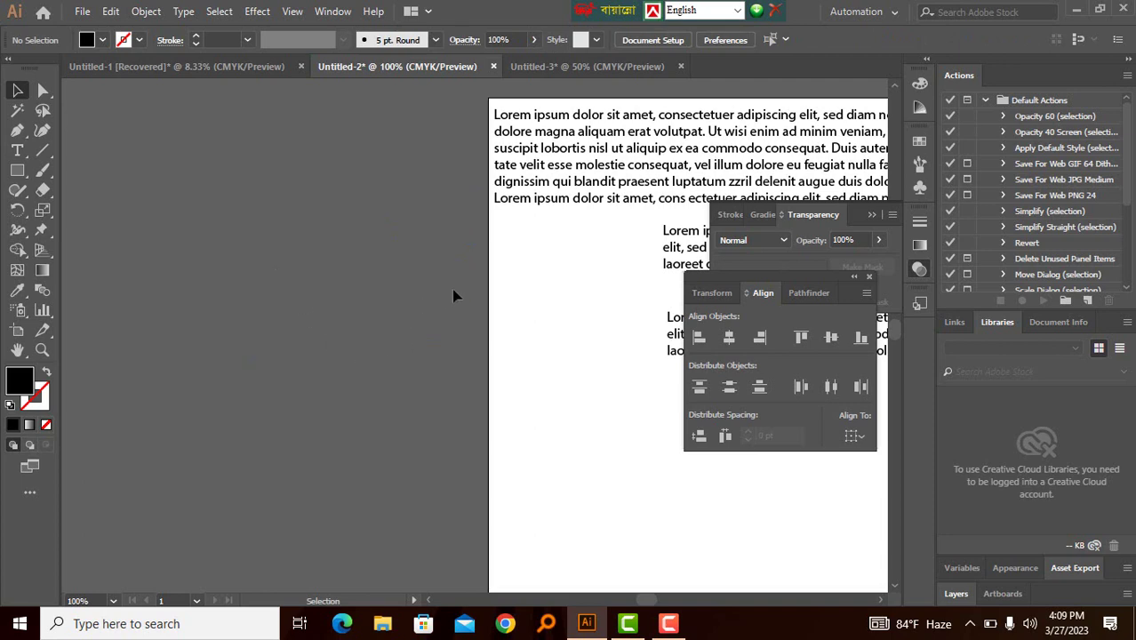
- Move the two short paragraphs leftward so that they stack beneath the long one near the artboard's left edge
left_click_drag(535, 285, 185, 267)
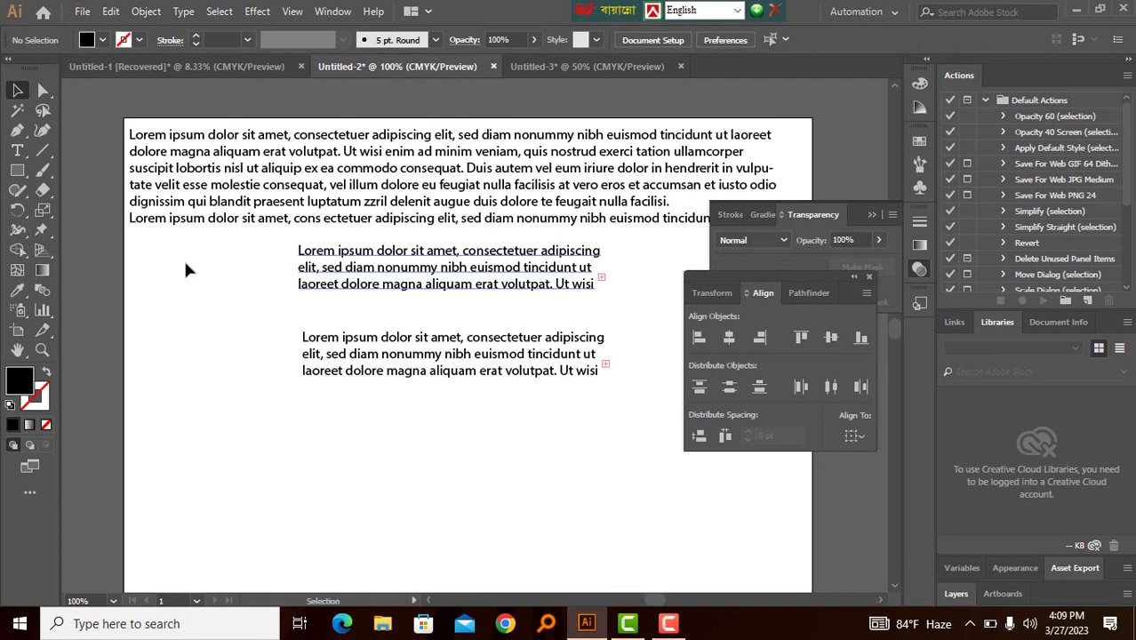
left_click(213, 206)
left_click(318, 284)
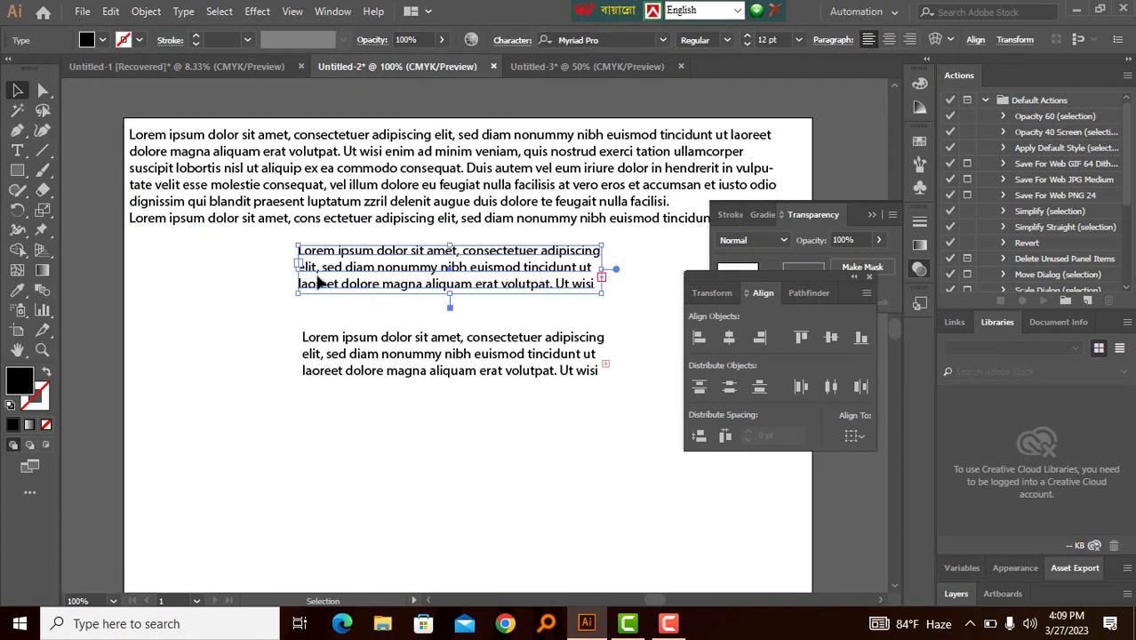
left_click_drag(333, 286, 164, 279)
left_click_drag(414, 371, 235, 347)
- Select all three paragraphs and move them together slightly inward from the artboard's top and left edges
left_click_drag(98, 180, 375, 347)
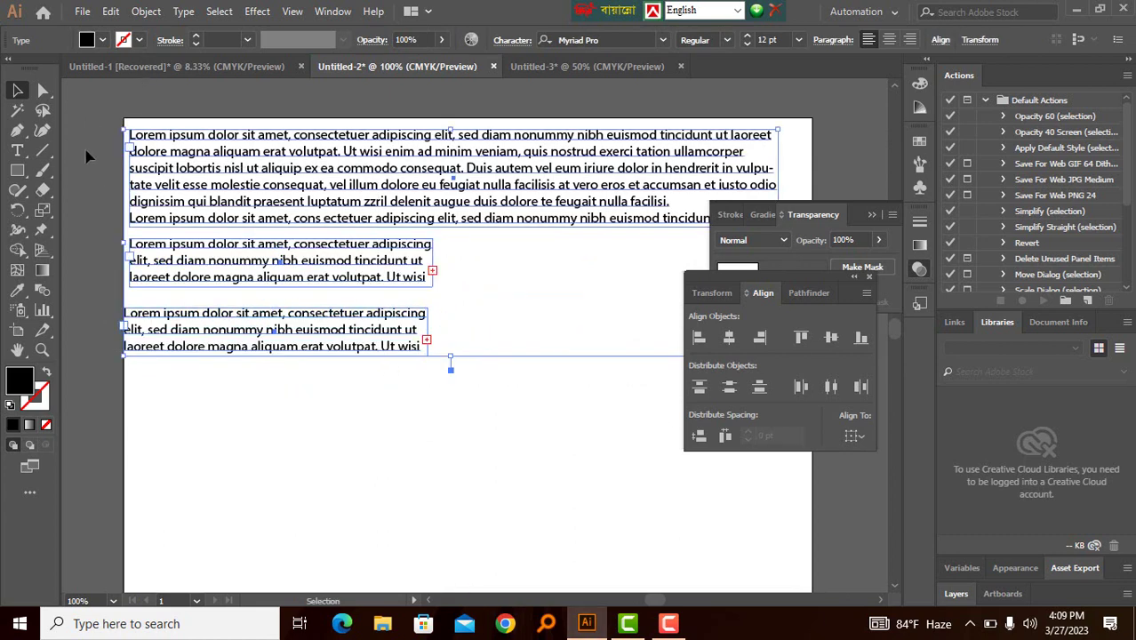
left_click_drag(140, 151, 140, 212)
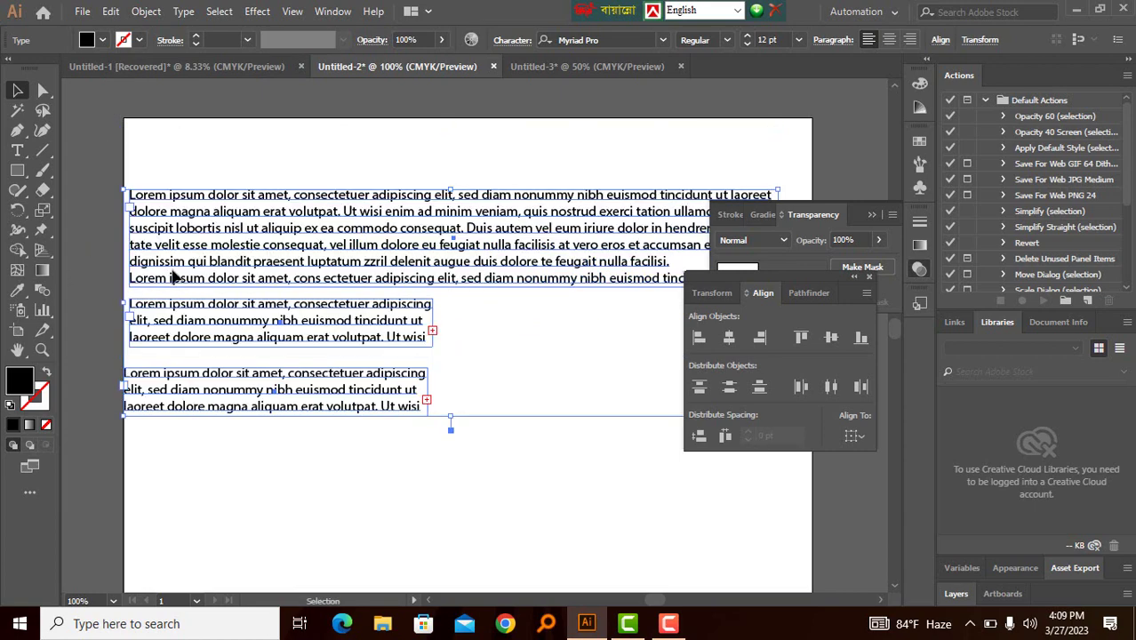
left_click_drag(173, 269, 187, 238)
left_click(104, 210)
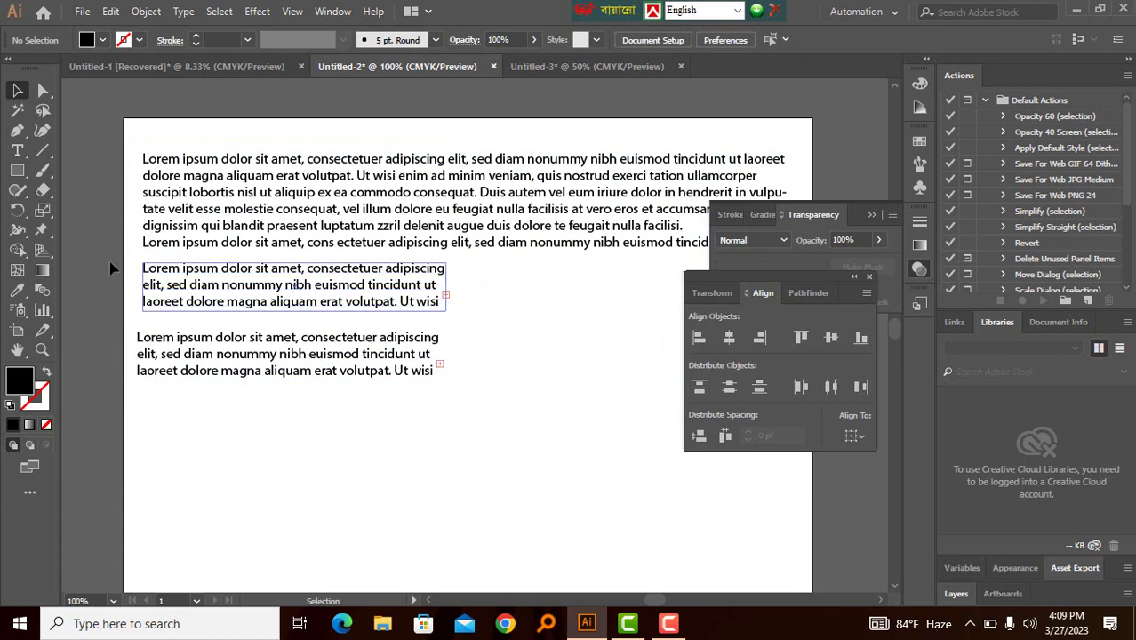
- Select all three paragraphs and align them by their left edges
left_click_drag(129, 200, 267, 377)
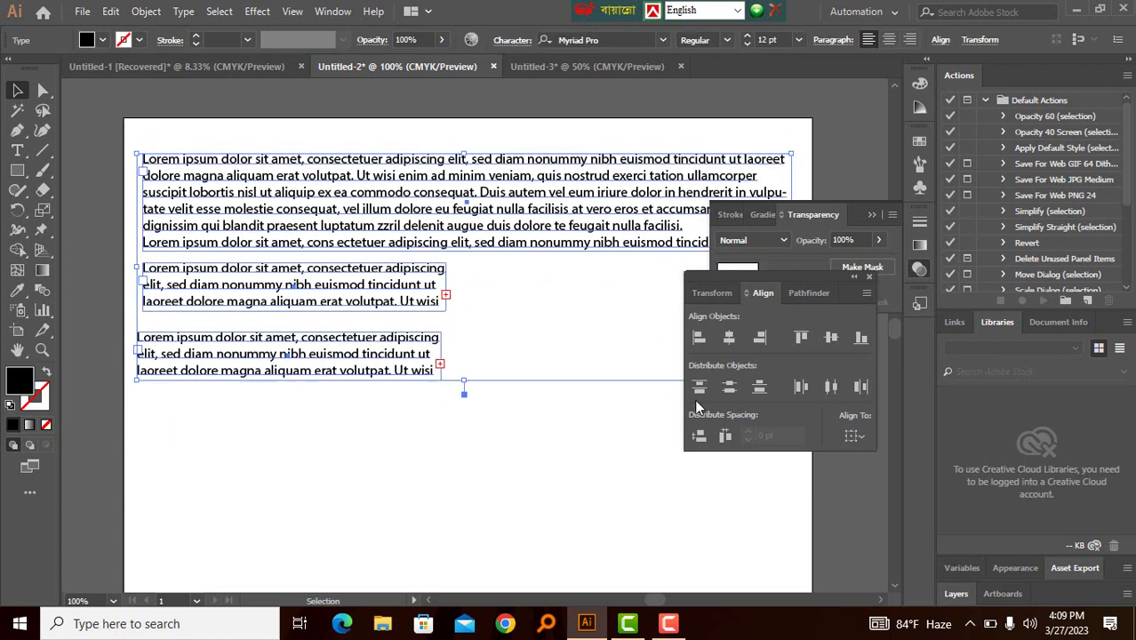
left_click(697, 339)
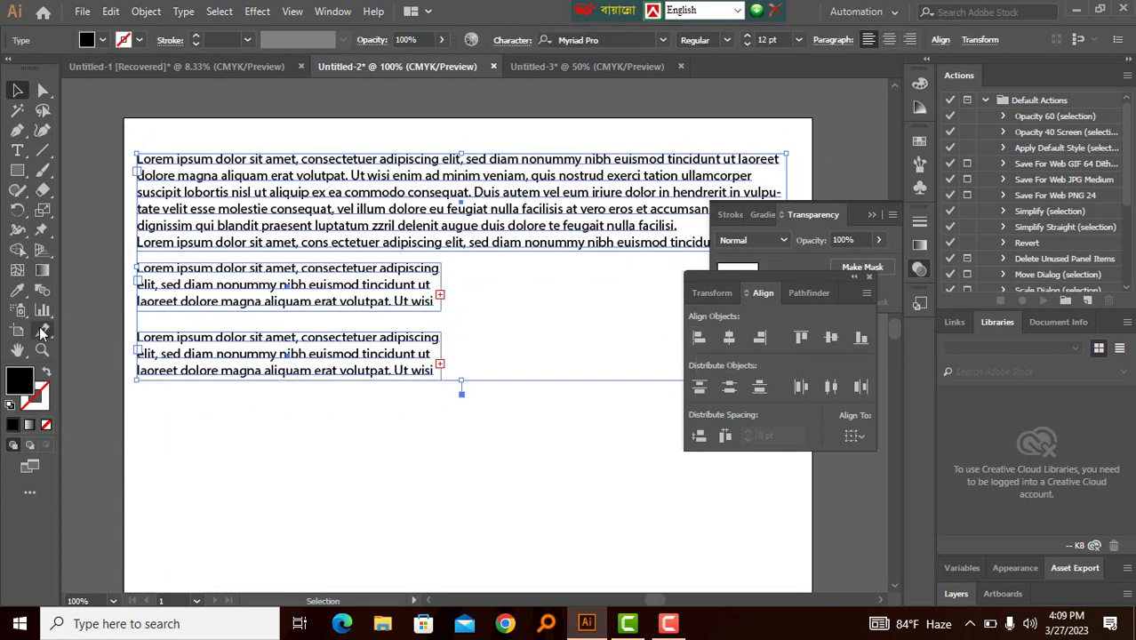
left_click(88, 333)
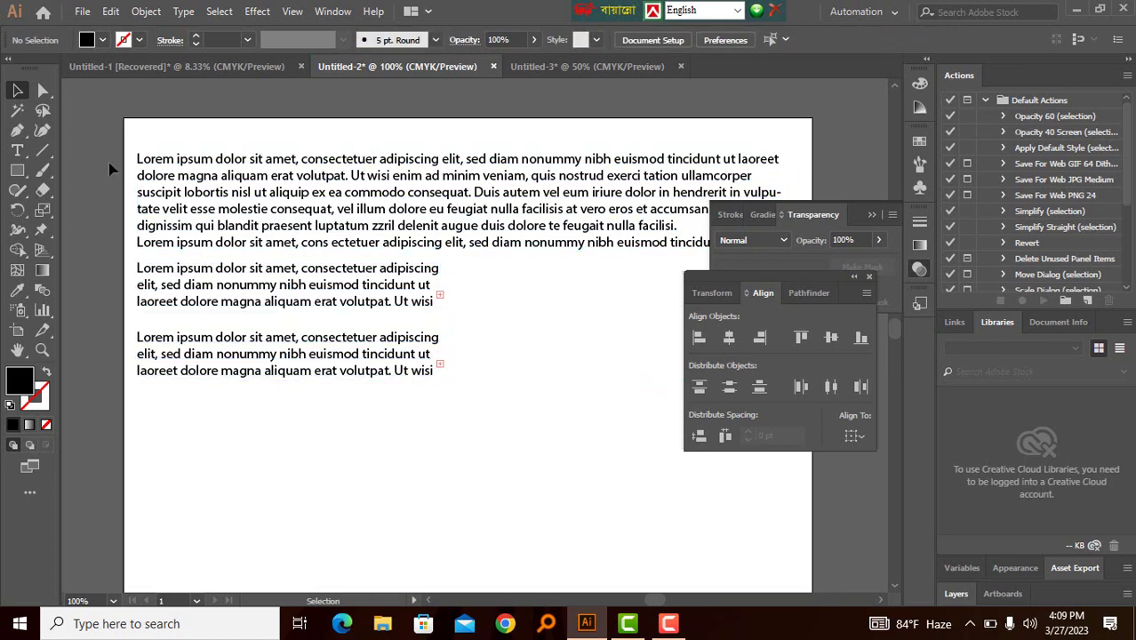
- Align the three paragraphs right, horizontally centred and left again, and move them back inside the artboard
left_click_drag(97, 160, 307, 375)
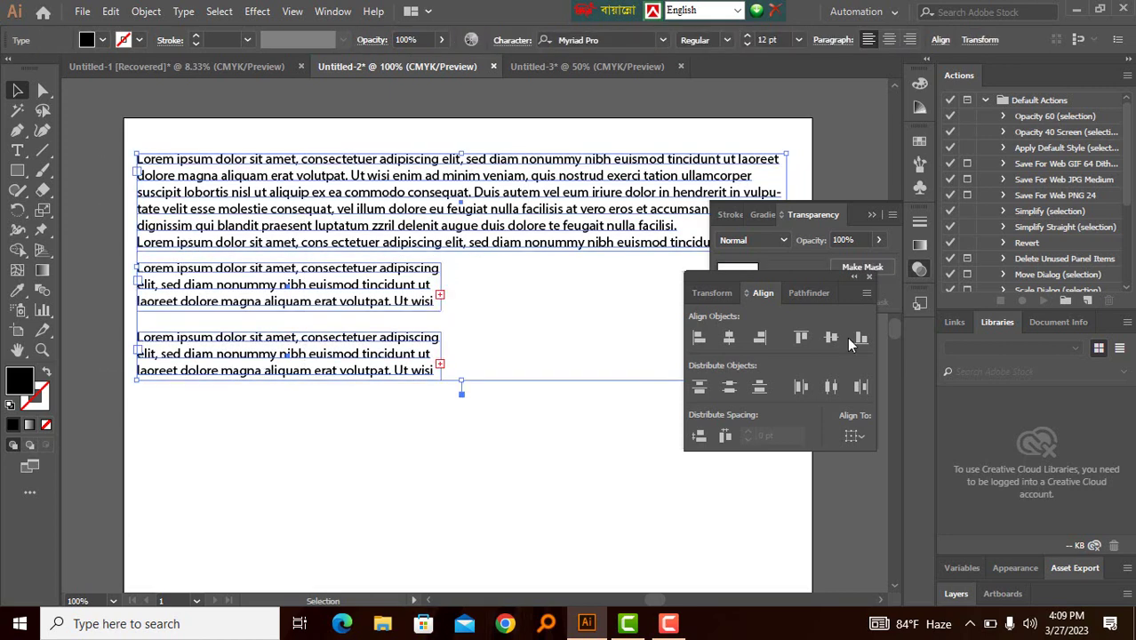
left_click(761, 340)
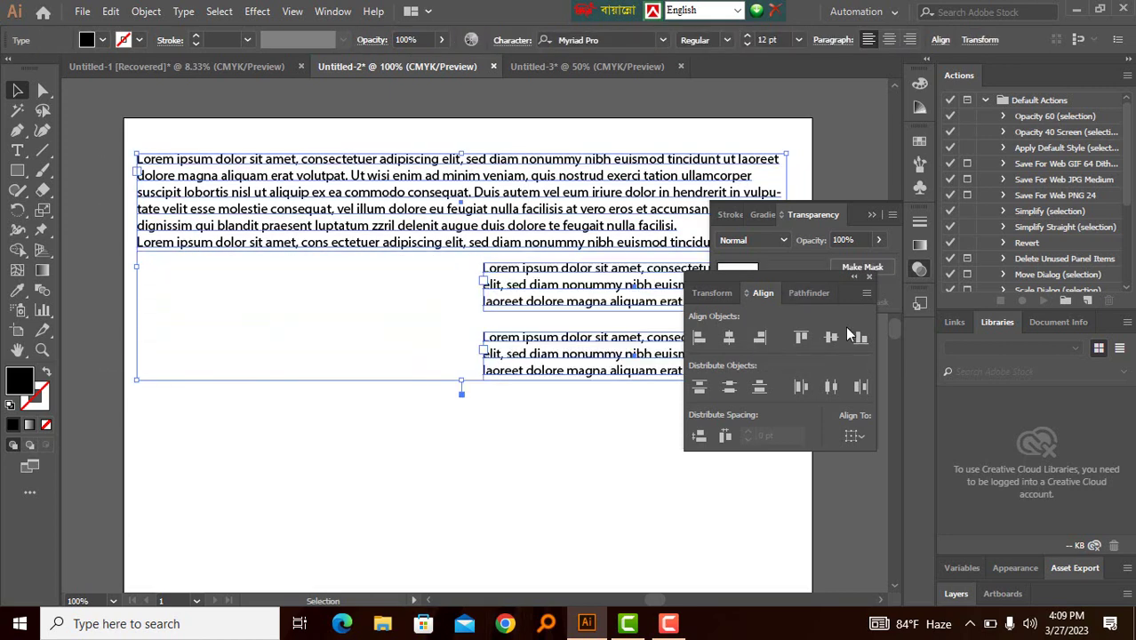
left_click(727, 340)
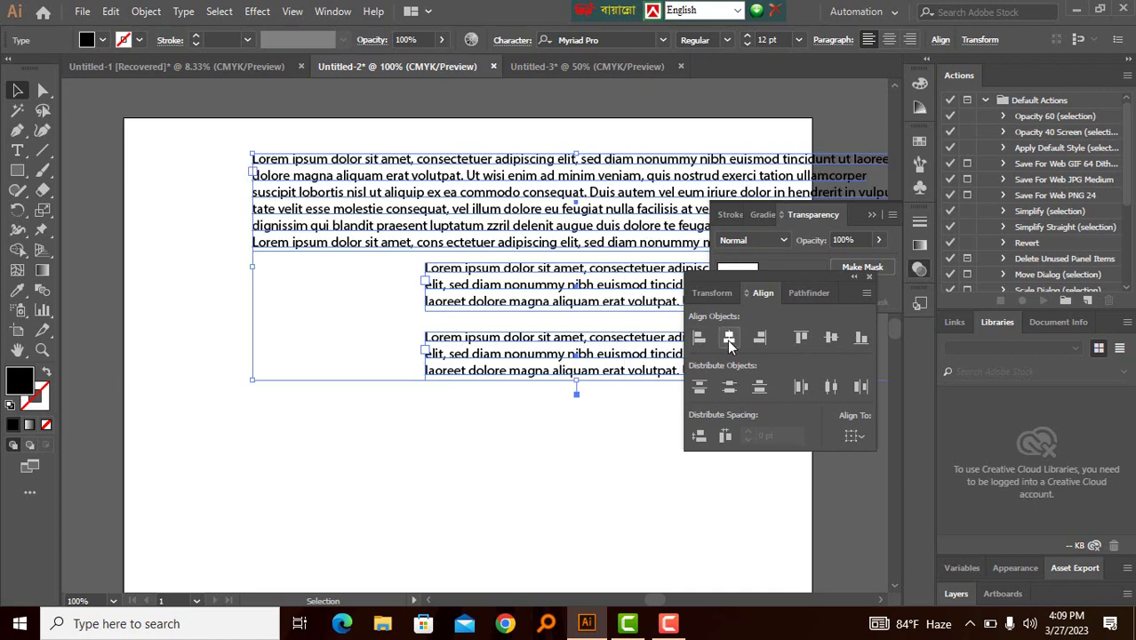
left_click(698, 338)
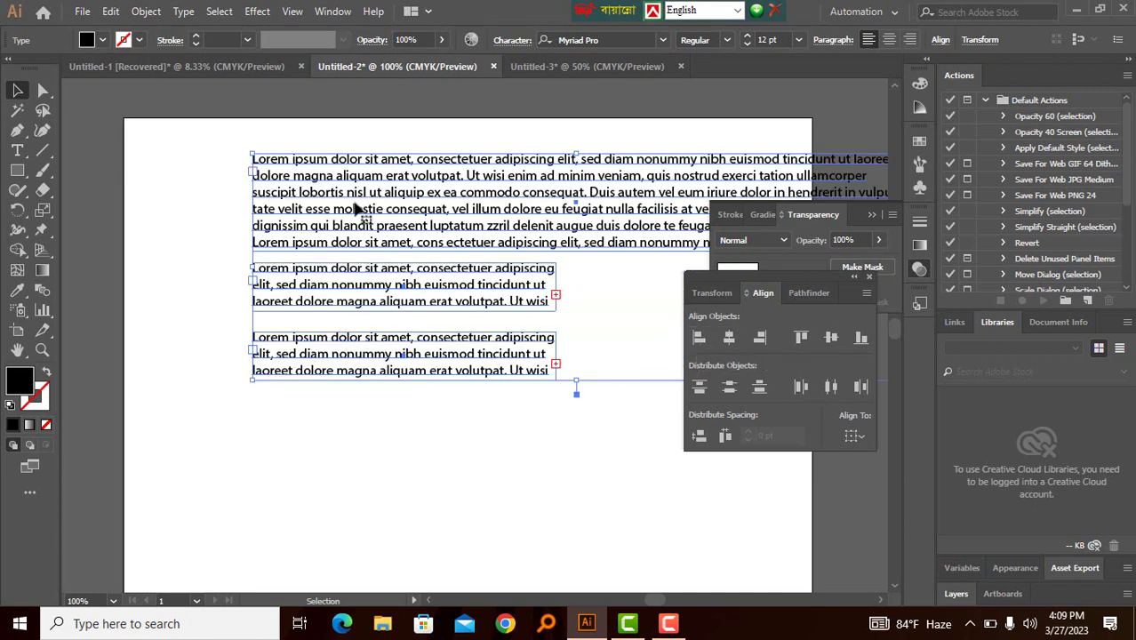
left_click_drag(330, 208, 245, 205)
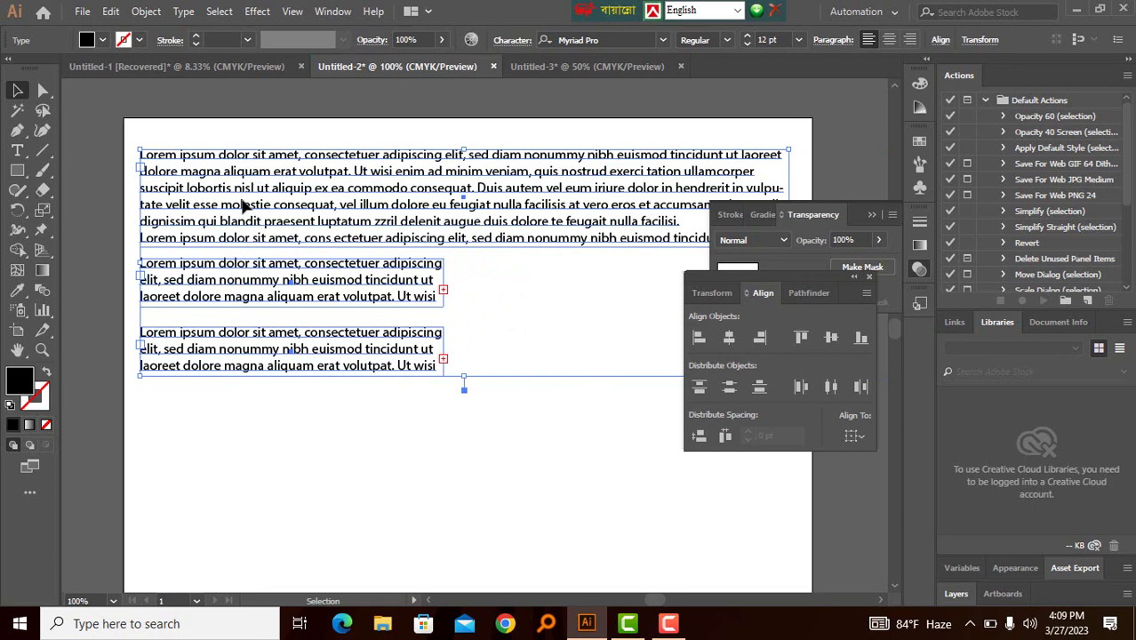
left_click(86, 286)
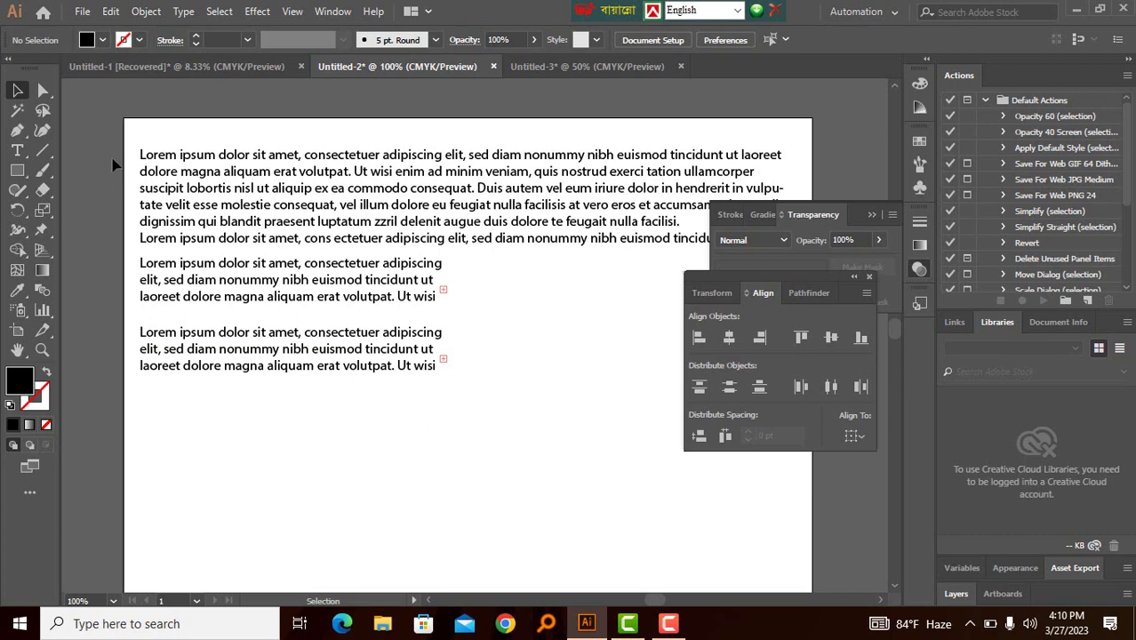
- Distribute the three paragraphs by their vertical centres, followed by their bottom edges
left_click_drag(121, 161, 233, 360)
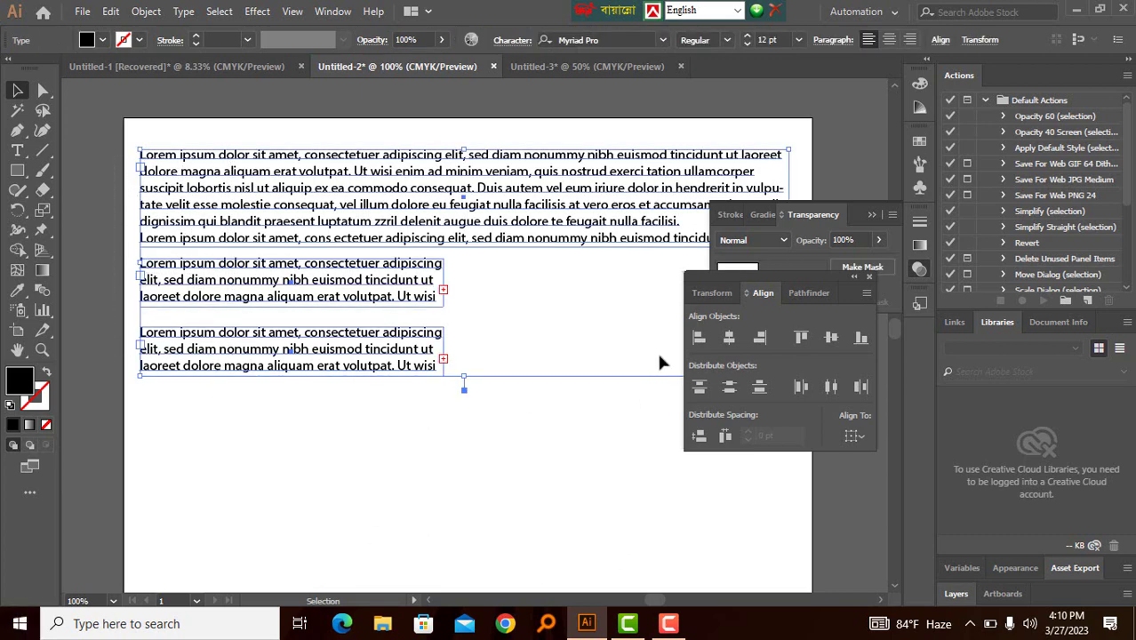
left_click(730, 388)
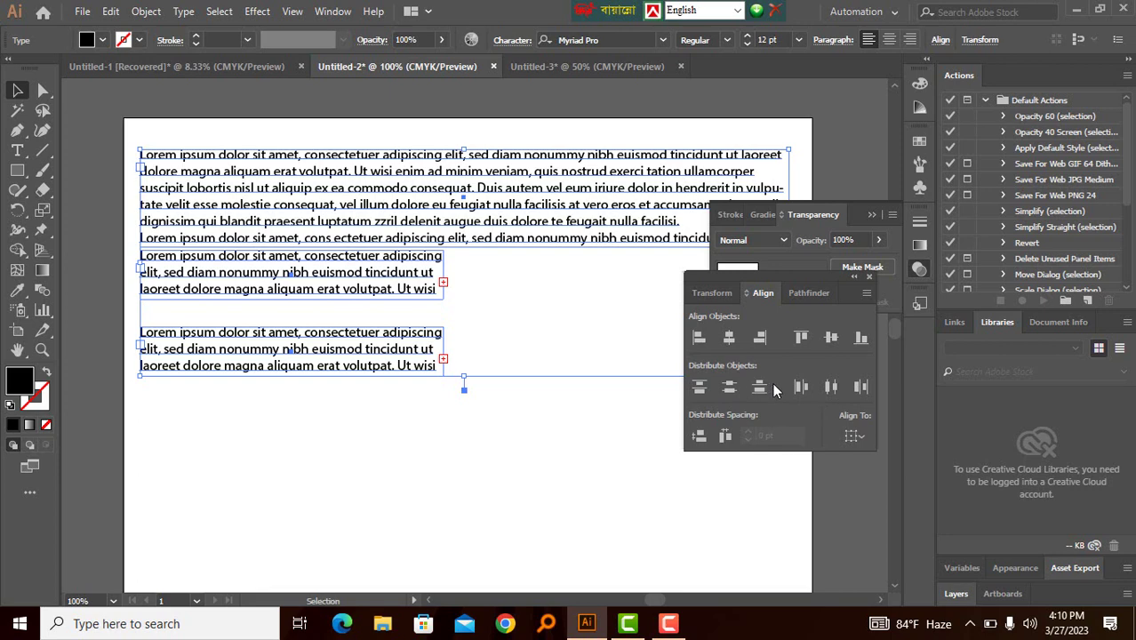
left_click(760, 389)
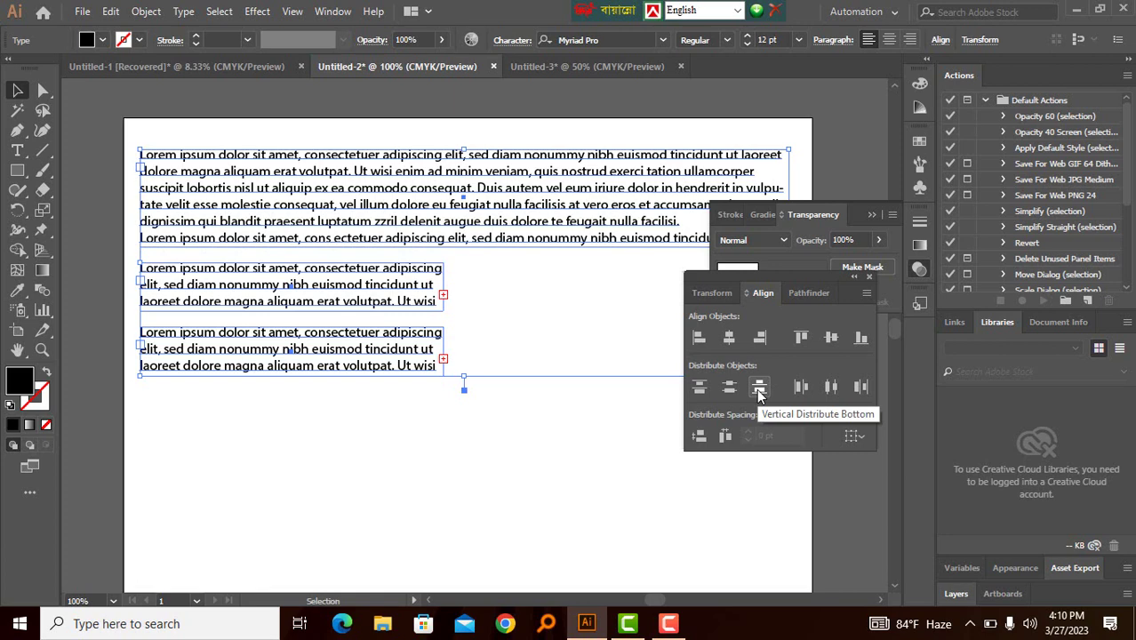
left_click(89, 247)
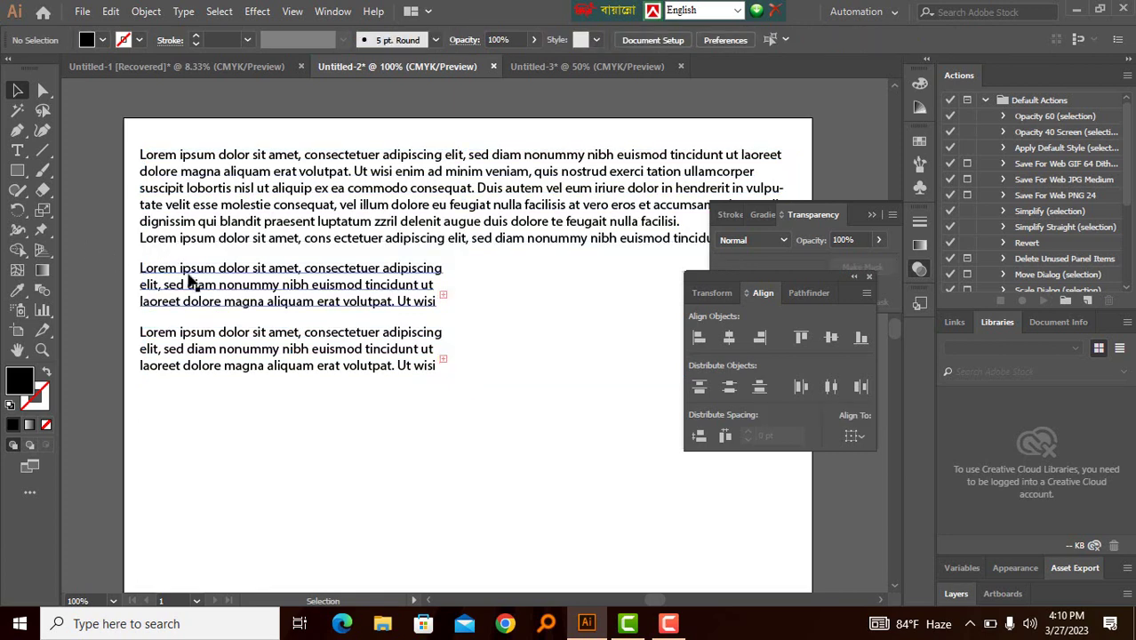
- Undo the last distribution and reapply Vertical Distribute Bottom to all three paragraphs
key("ctrl+z")
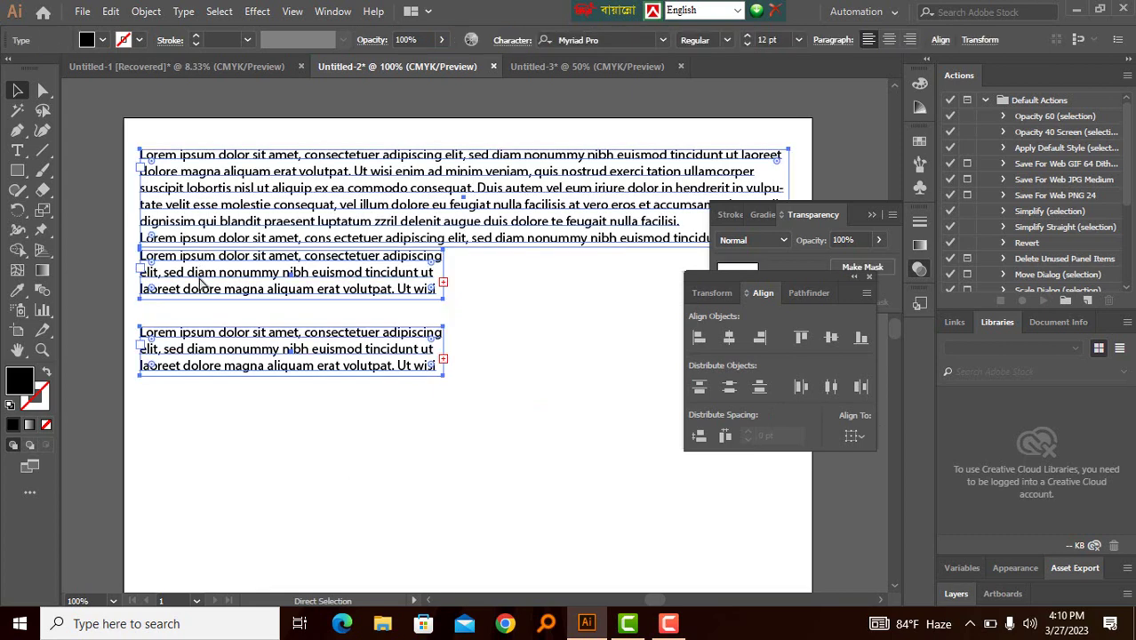
left_click(160, 304)
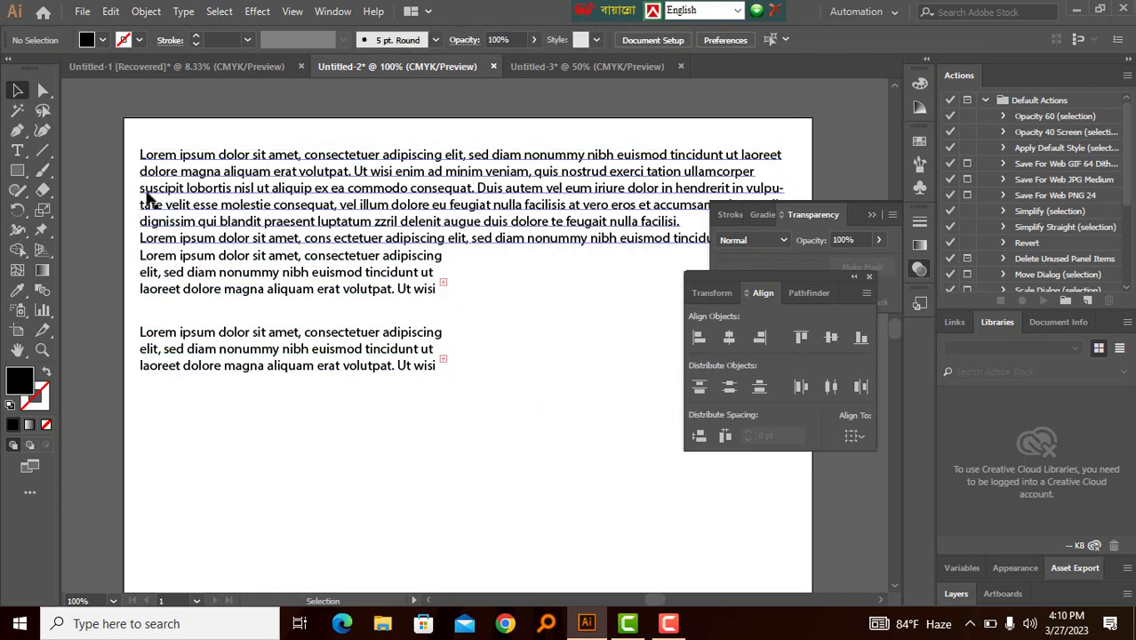
key("ctrl+a")
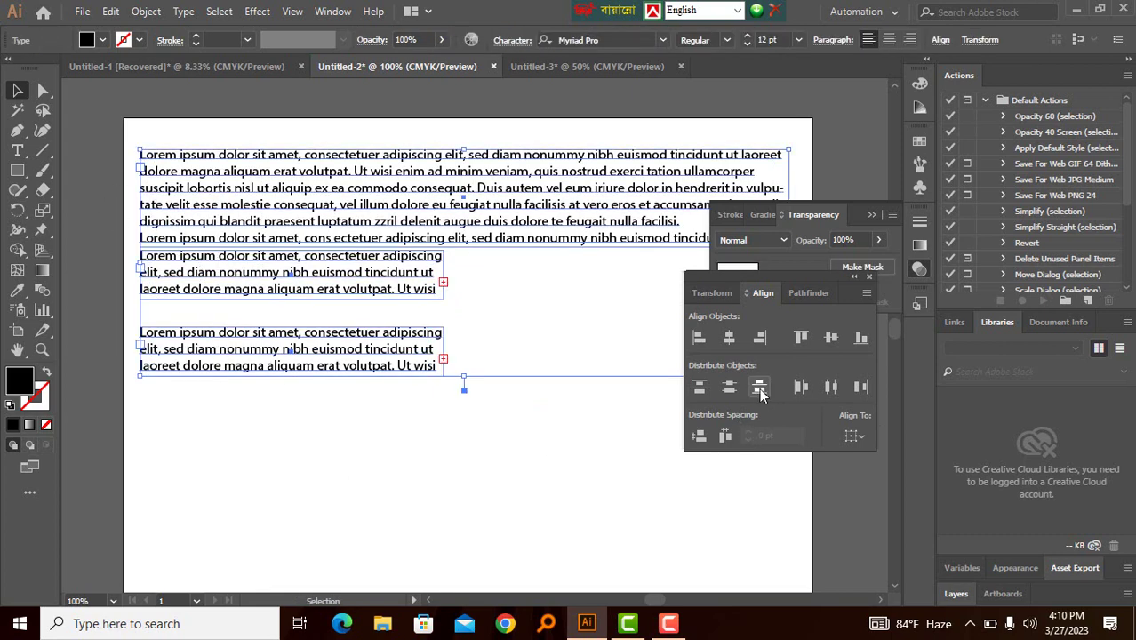
left_click(760, 387)
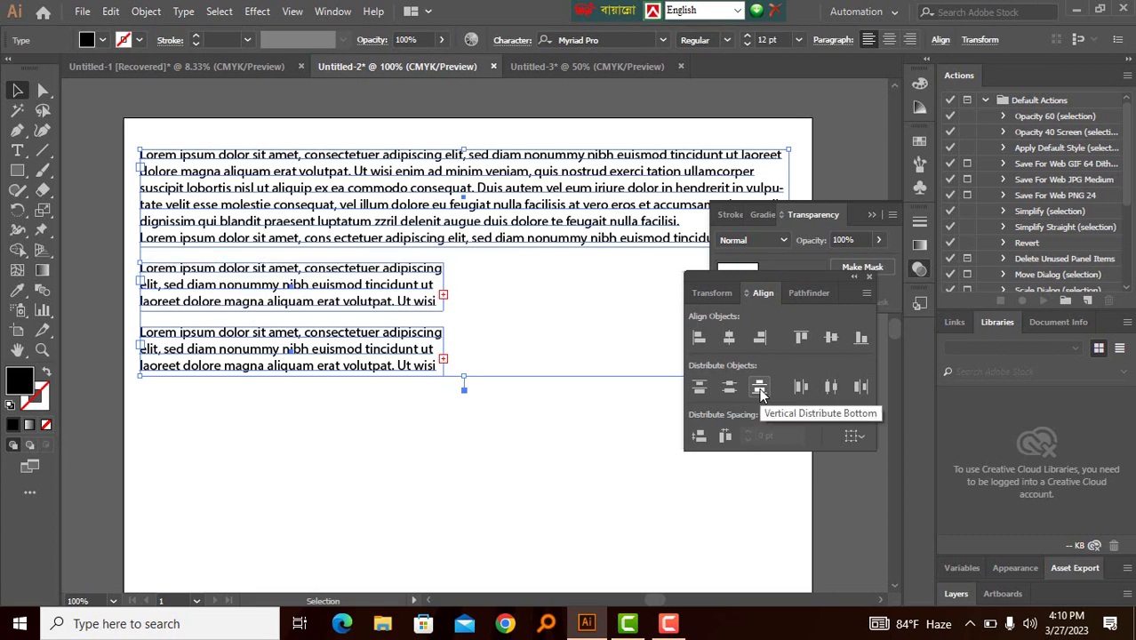
left_click(319, 466)
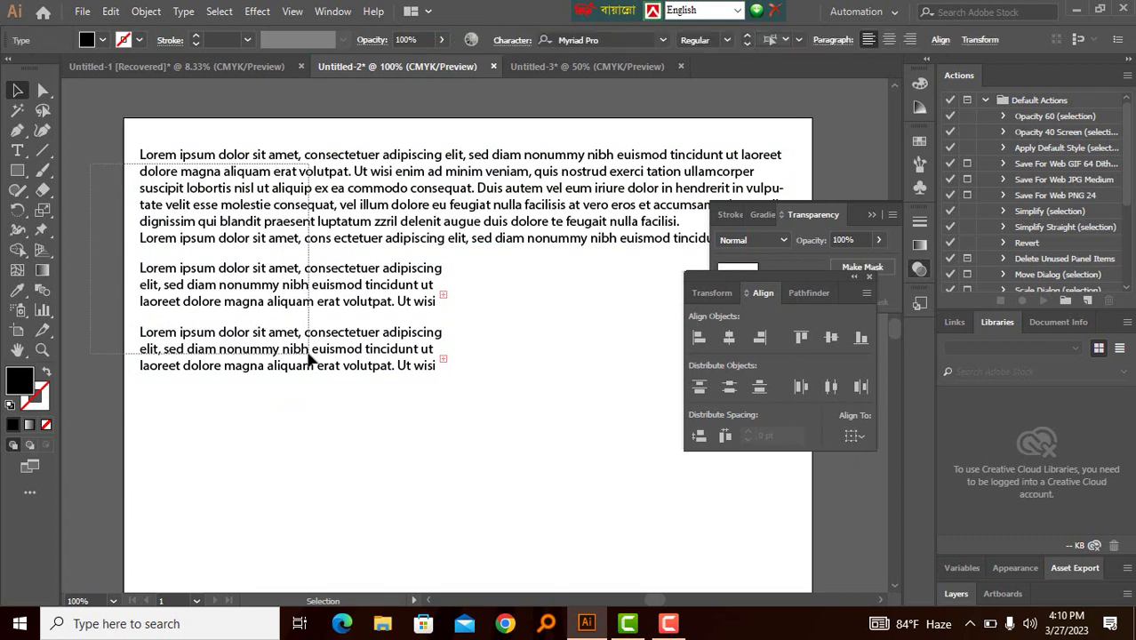
- Select all three paragraphs and apply Vertical Distribute Top to them
left_click_drag(310, 359, 313, 361)
left_click(698, 388)
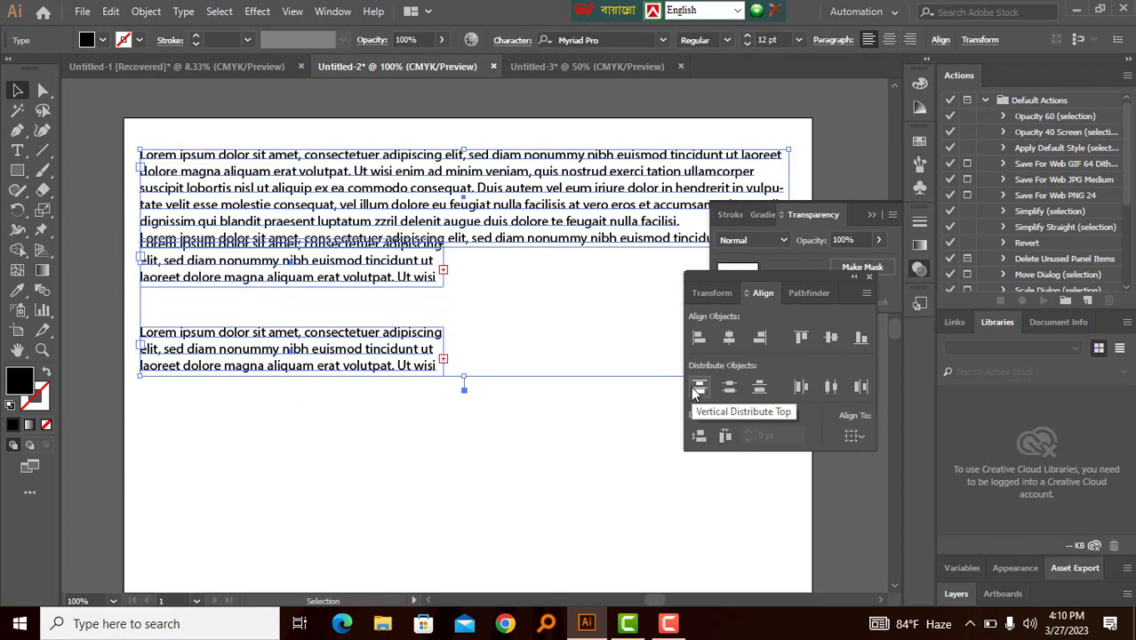
left_click(119, 243)
- Undo the Vertical Distribute Top applied to the three paragraphs
mouse_move(187, 276)
left_mouse_down()
mouse_move(191, 296)
mouse_move(187, 271)
left_mouse_up()
left_click_drag(102, 183, 249, 318)
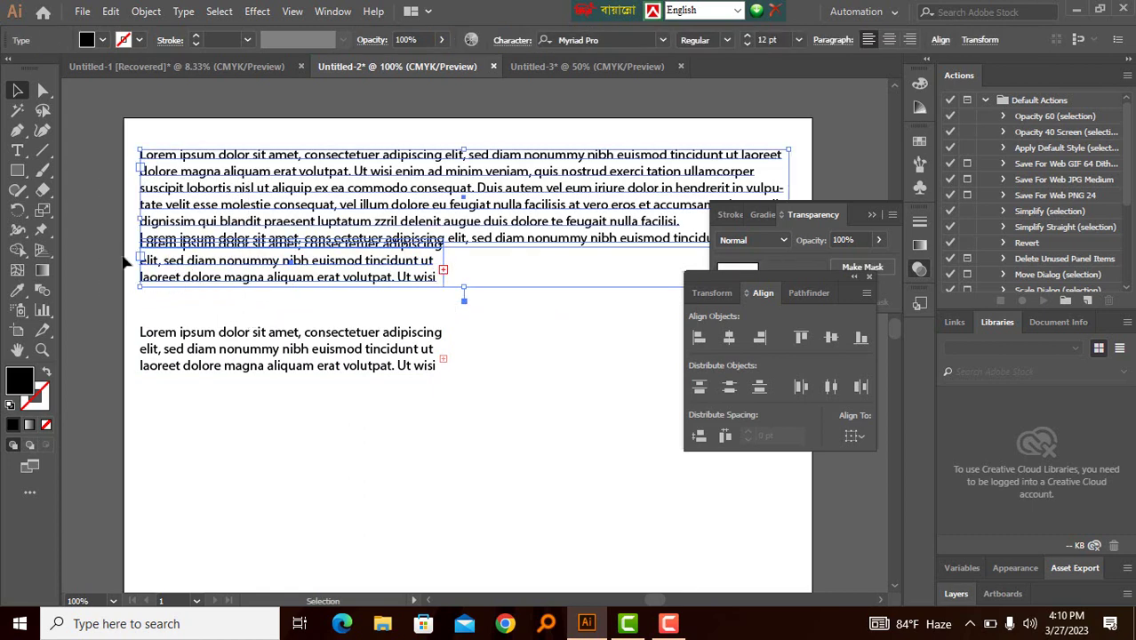
key("ctrl+z")
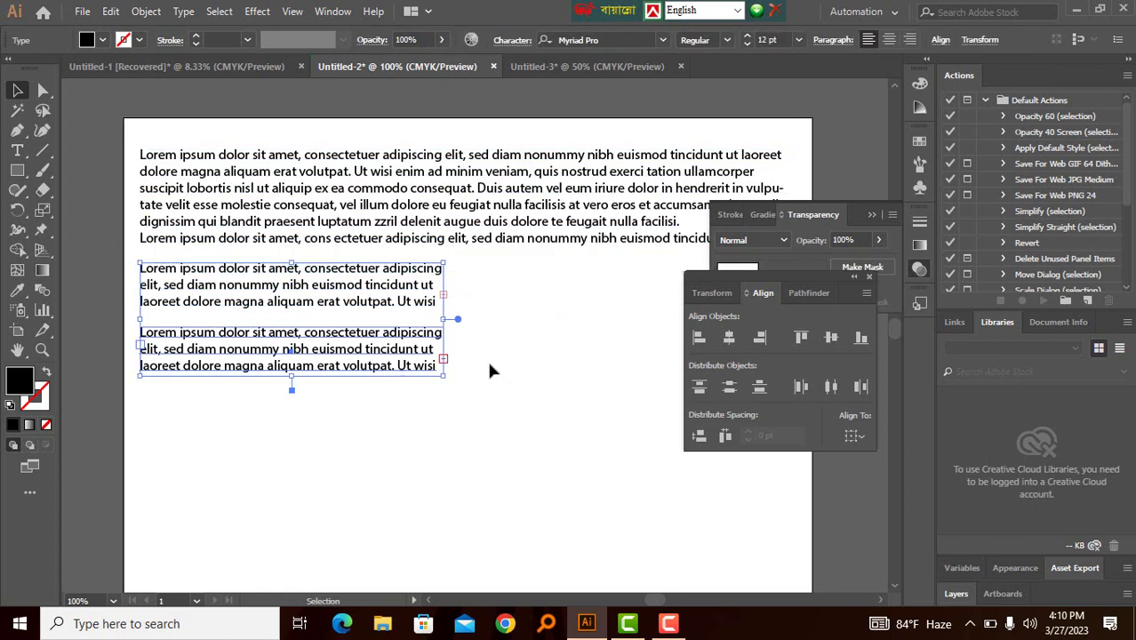
- Try Vertical Distribute Center on all three paragraphs, undo it and clear the selection
left_click_drag(113, 163, 359, 360)
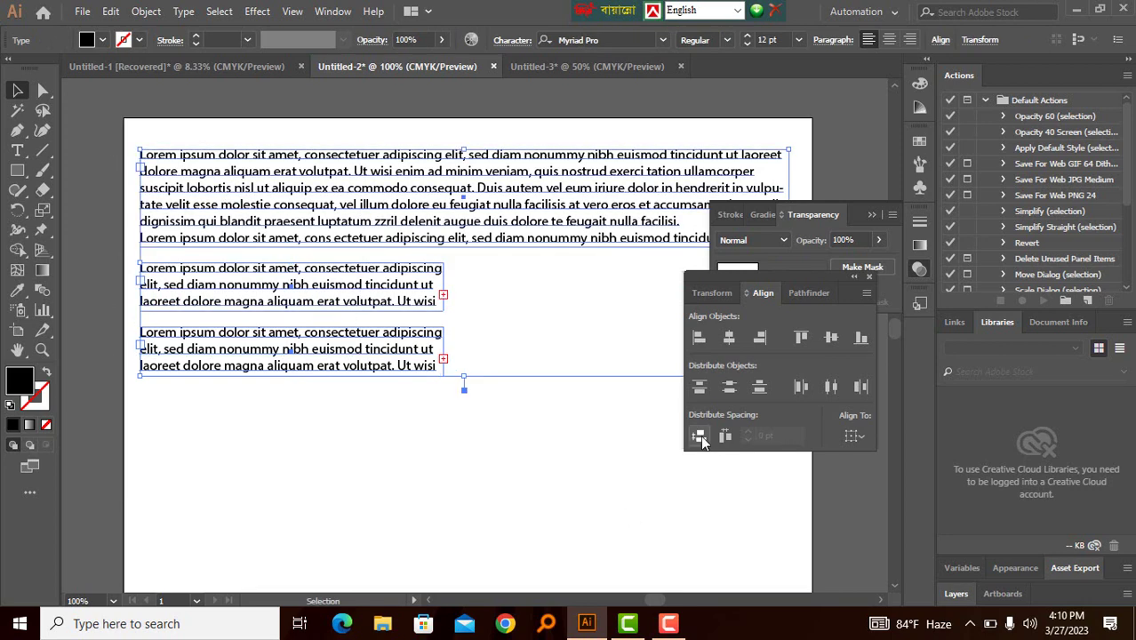
left_click(729, 389)
left_click(110, 226)
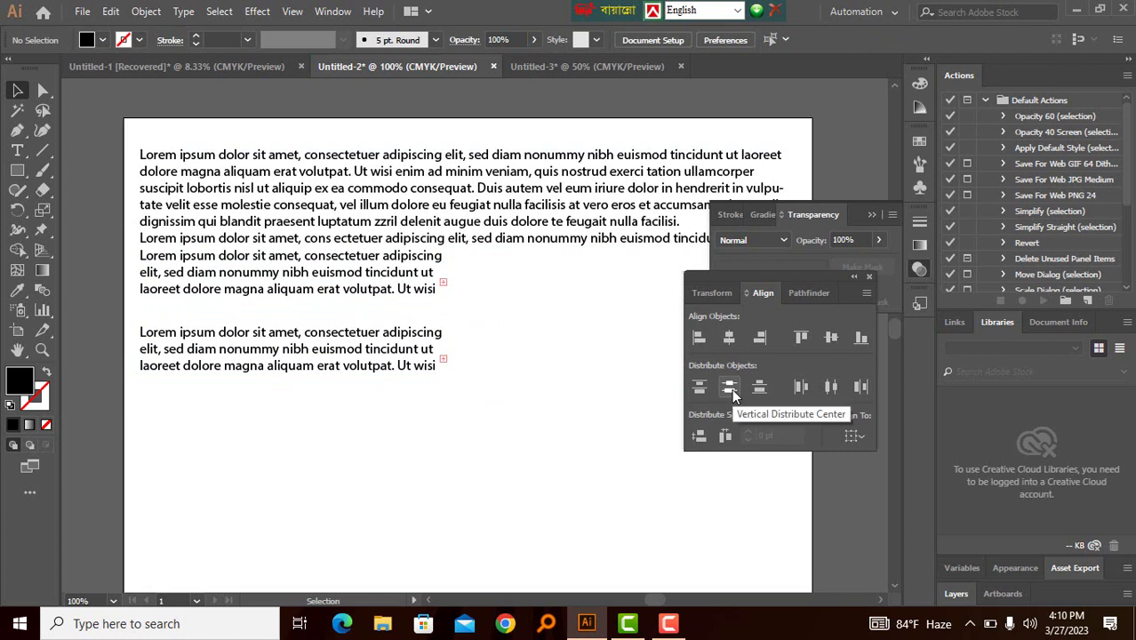
left_click(328, 183)
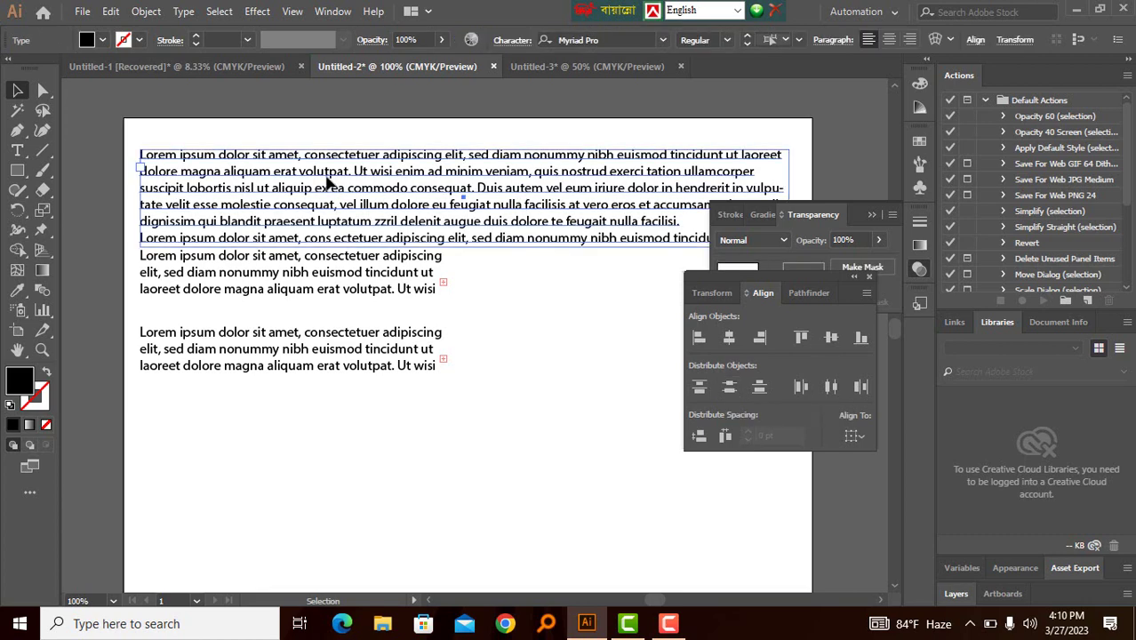
key("ctrl+z")
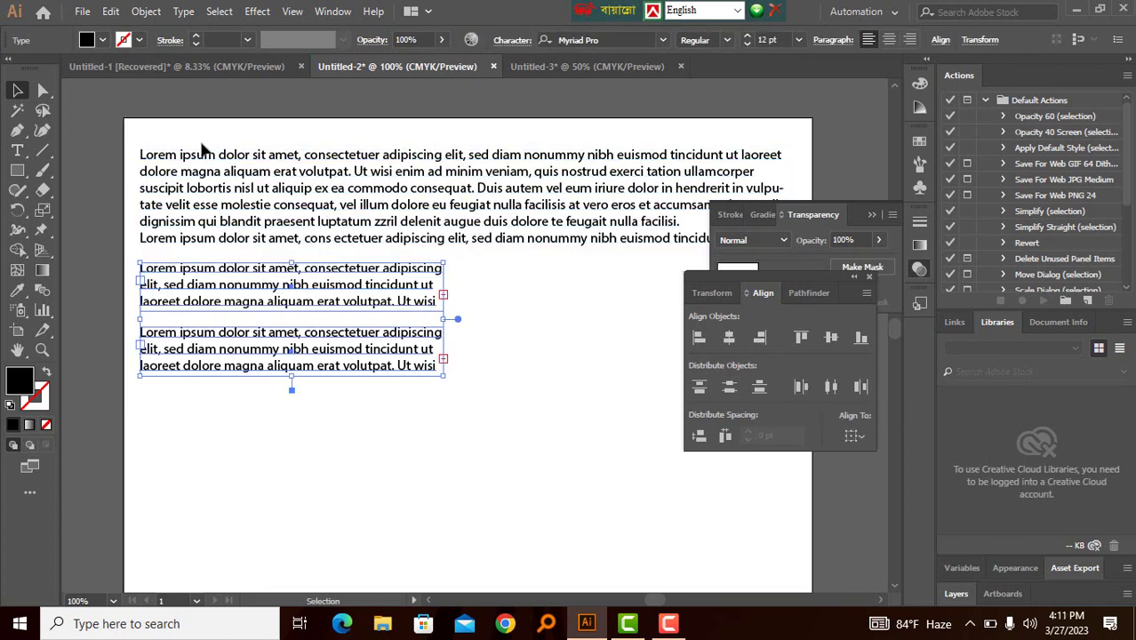
left_click_drag(151, 125, 295, 271)
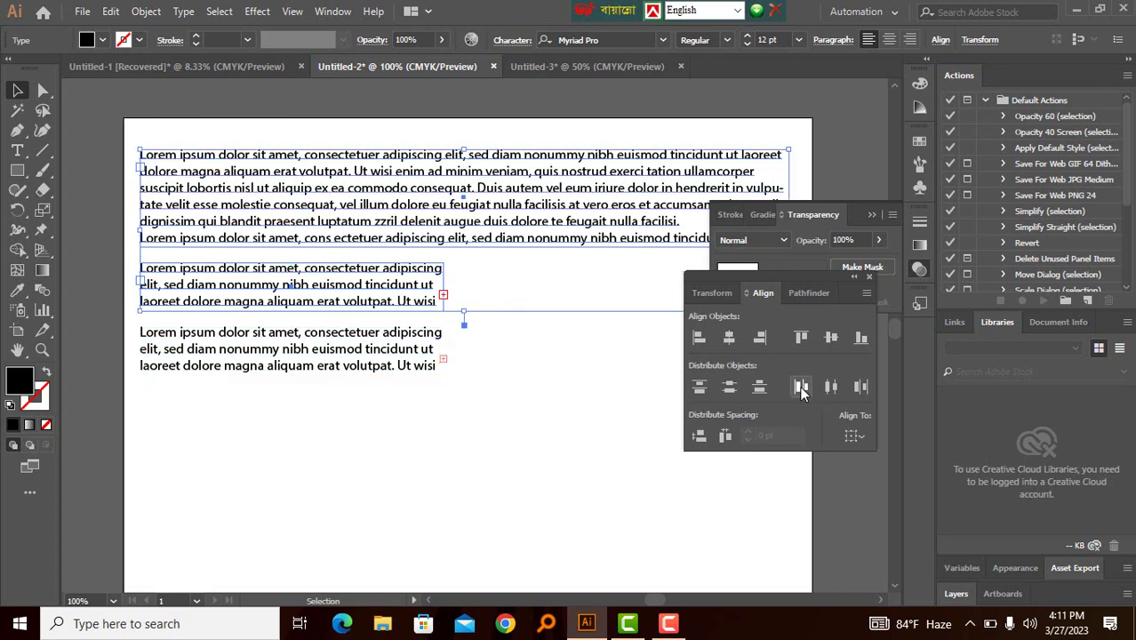
left_click(426, 416)
- Draw a small black rectangle in the empty artboard area below the paragraphs
key("space")
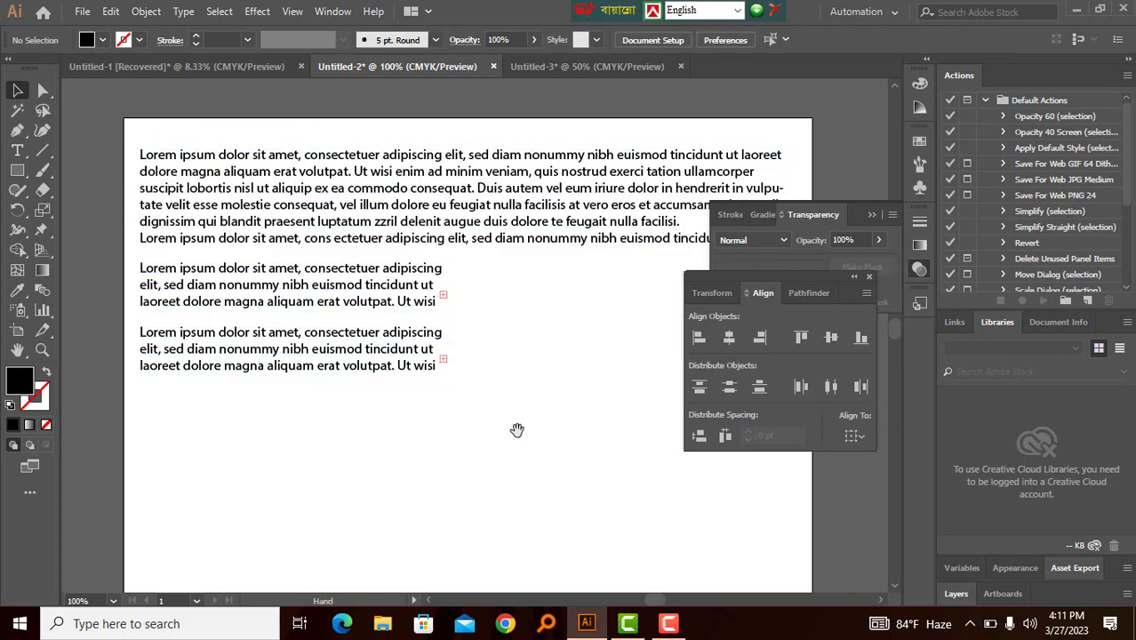
left_click_drag(522, 431, 444, 277)
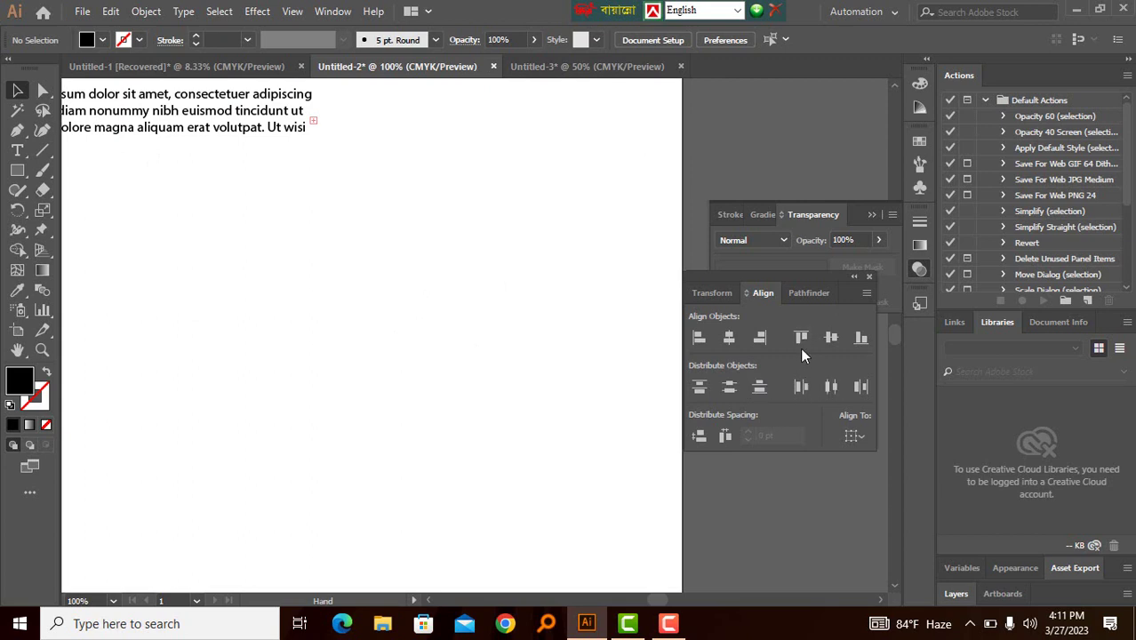
left_click(17, 169)
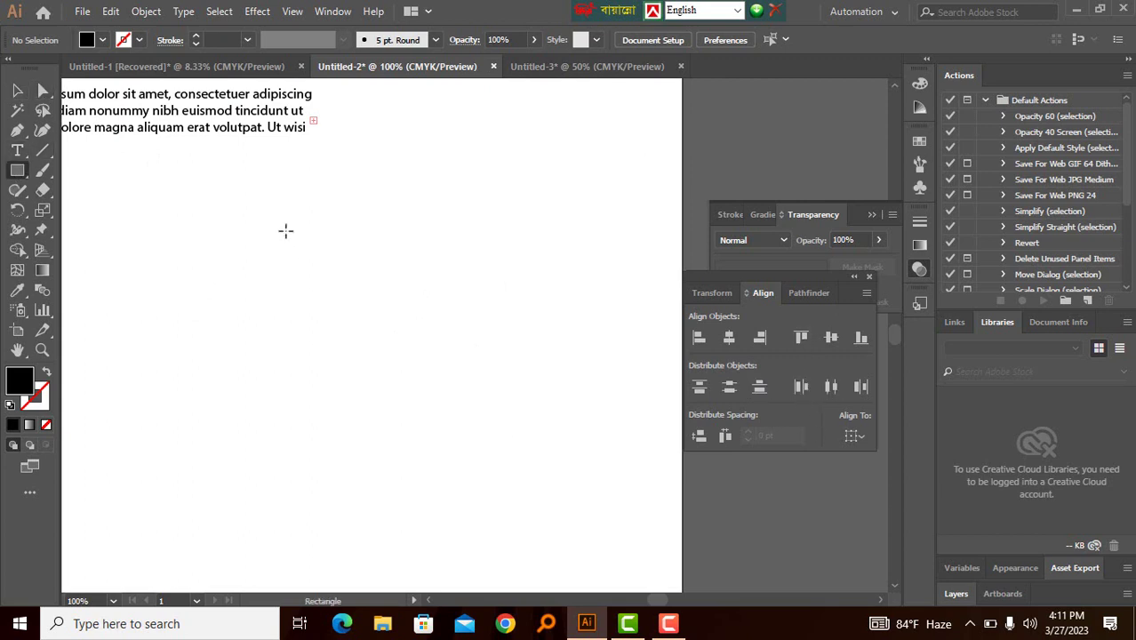
left_click_drag(285, 232, 353, 272)
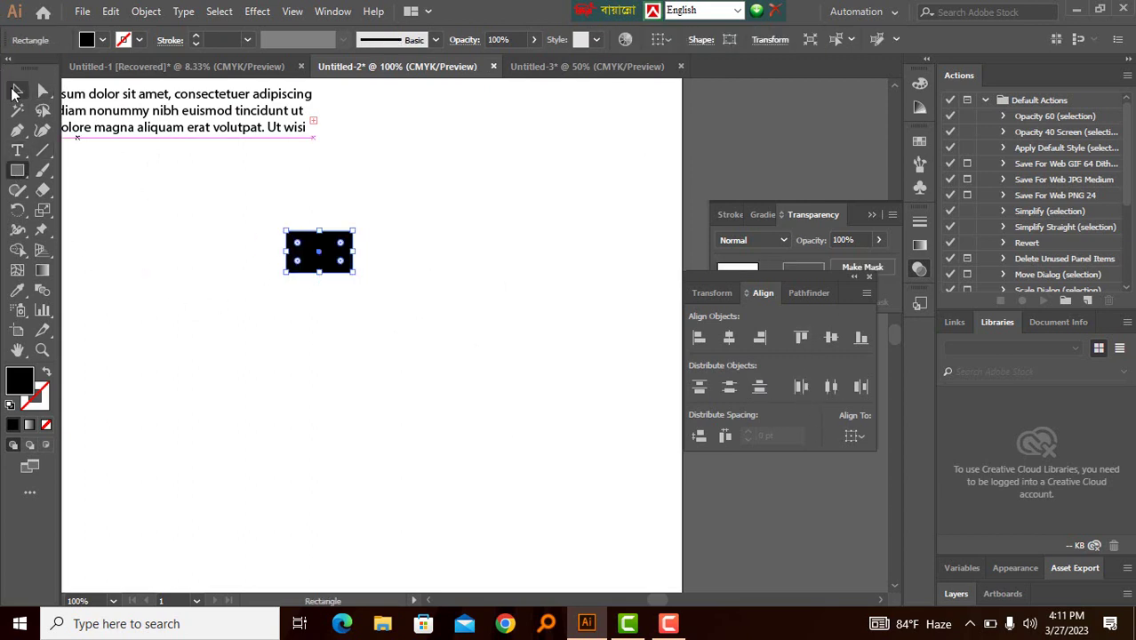
- Place two copies of the black rectangle below it, slightly offset sideways and unevenly spaced, and dismiss the Global Edit tip
key("v")
scroll(311, 285, "up", 1)
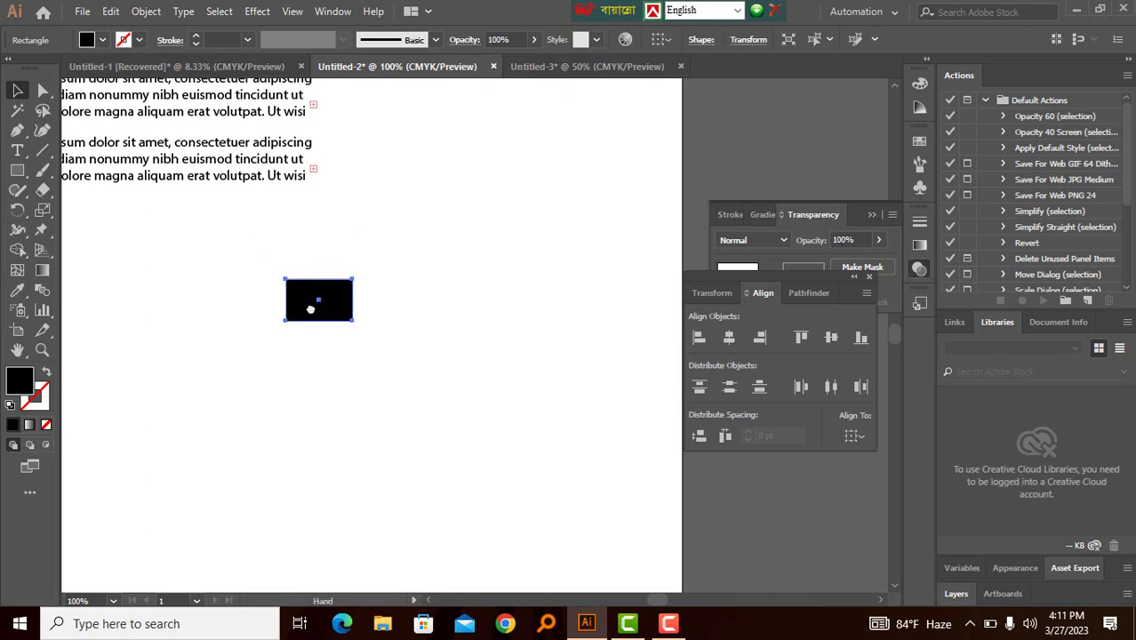
scroll(320, 258, "down", 2)
left_click_drag(324, 232, 313, 379)
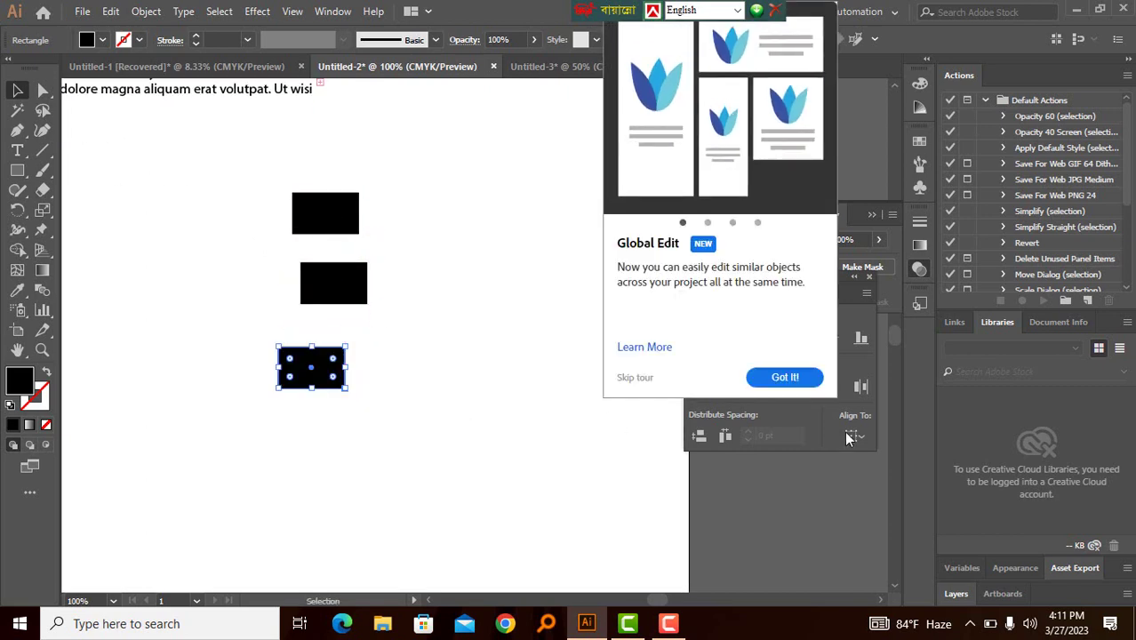
left_click(785, 378)
- Apply Vertical Distribute Bottom to the three rectangles and align them by their horizontal centres
left_click_drag(249, 185, 374, 412)
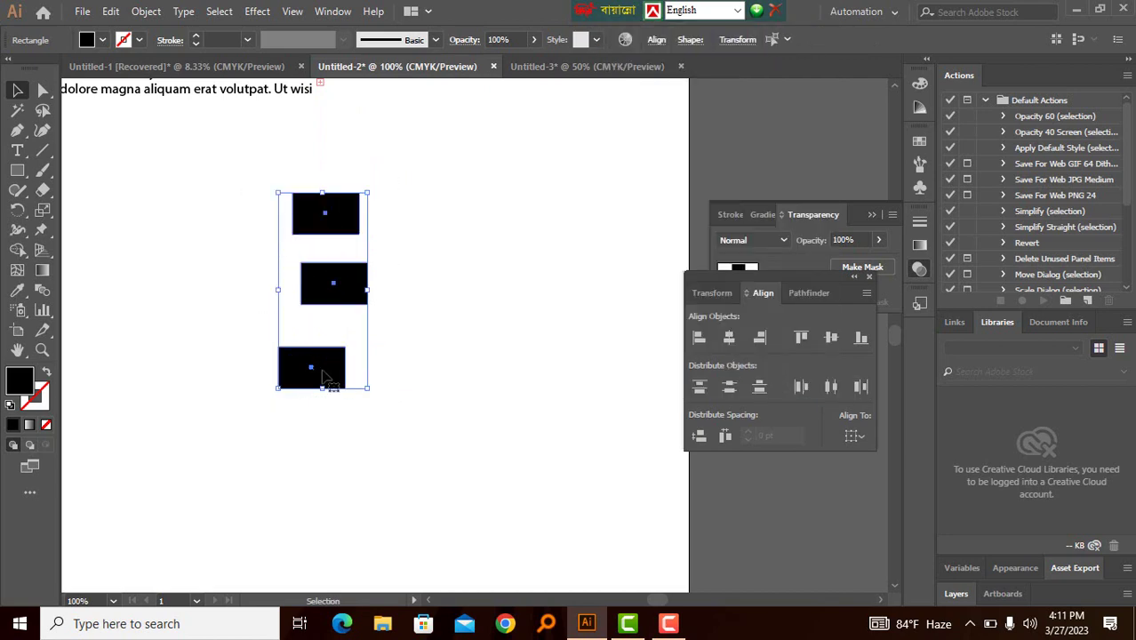
left_click(760, 390)
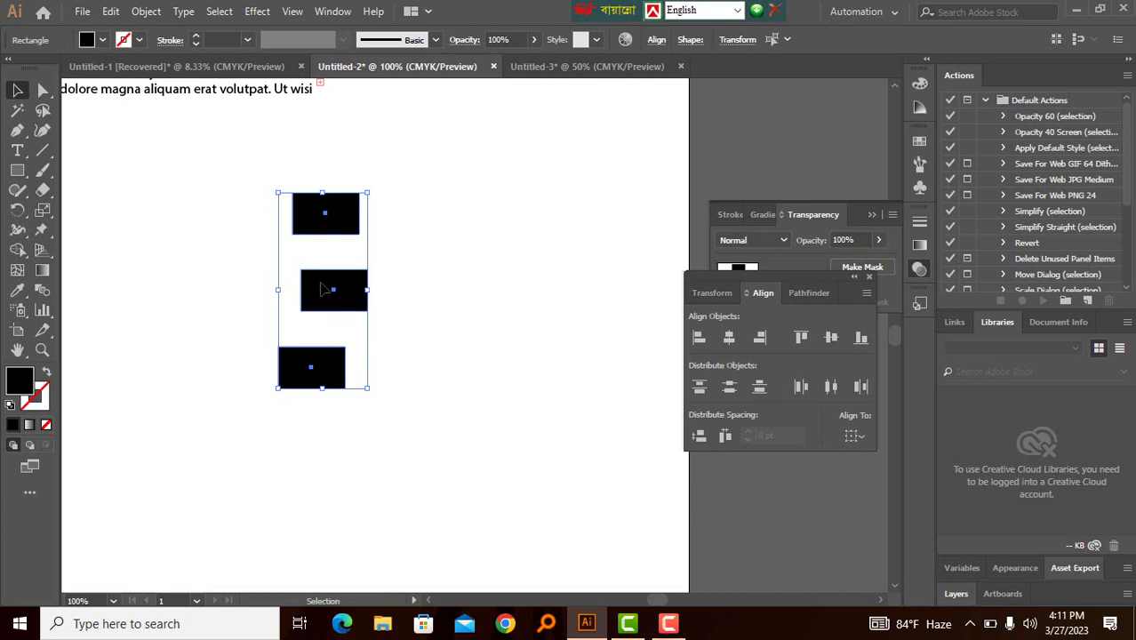
left_click(729, 337)
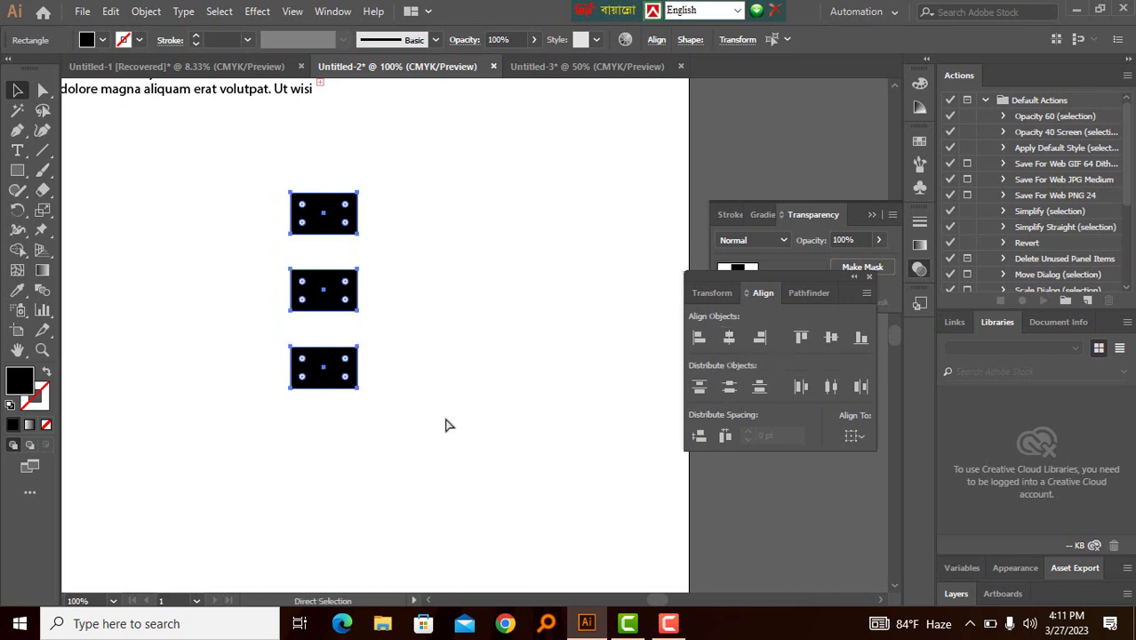
- Undo the horizontal centre alignment, reapply it to all three rectangles and deselect them
key("ctrl+z")
left_click_drag(221, 179, 361, 408)
left_click(728, 337)
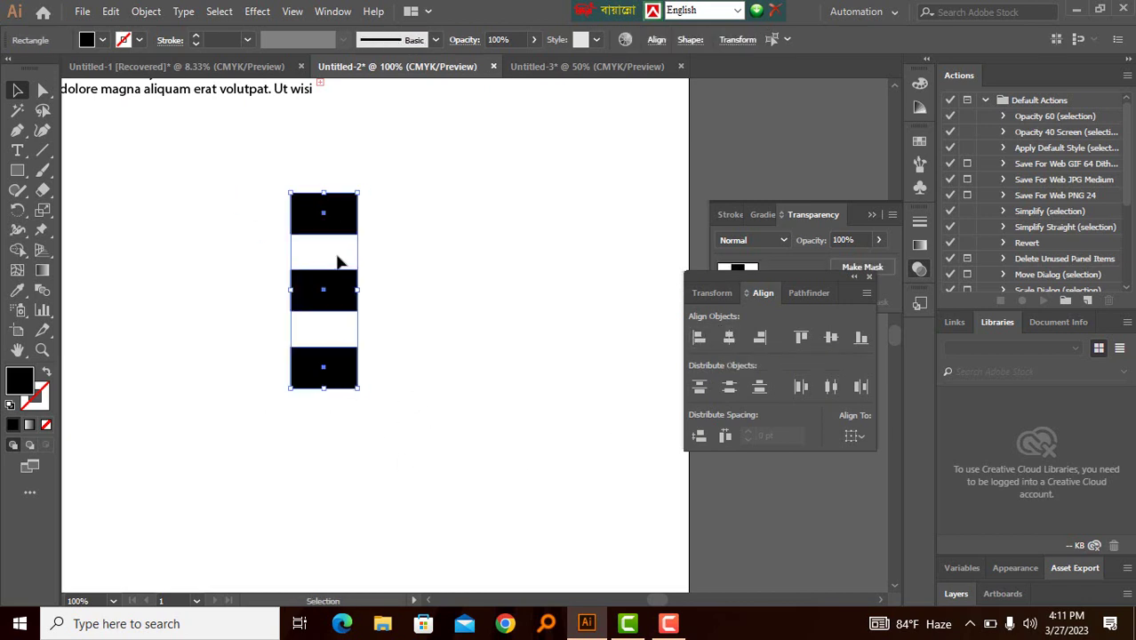
left_click(270, 271)
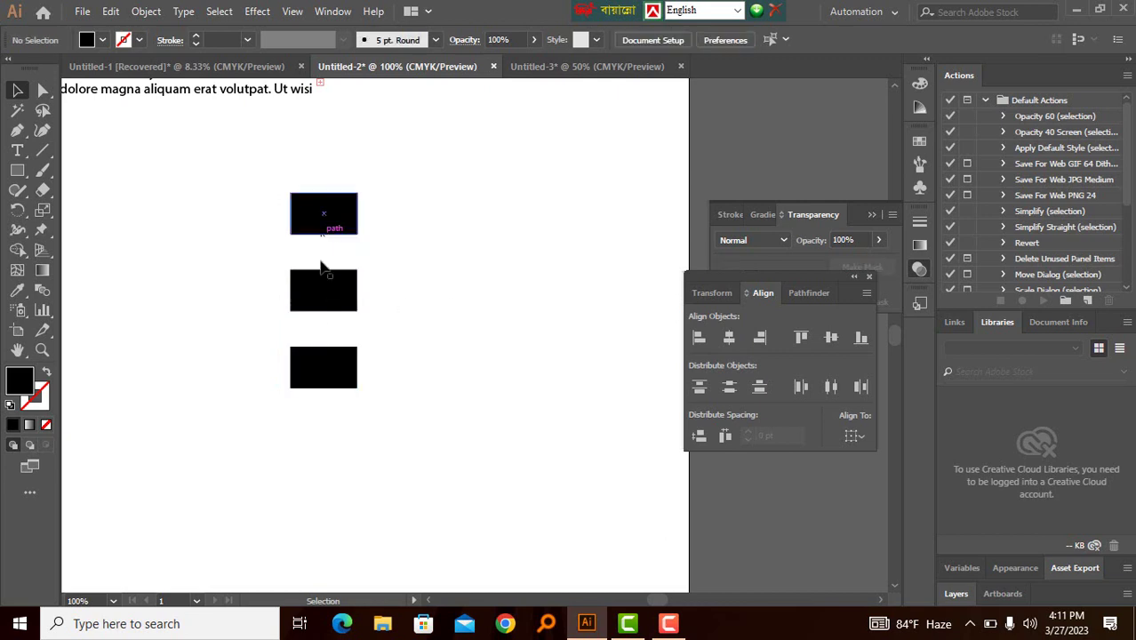
- Move the middle rectangle slightly up, and apply Vertical Distribute Bottom to all three rectangles
left_click_drag(275, 190, 355, 404)
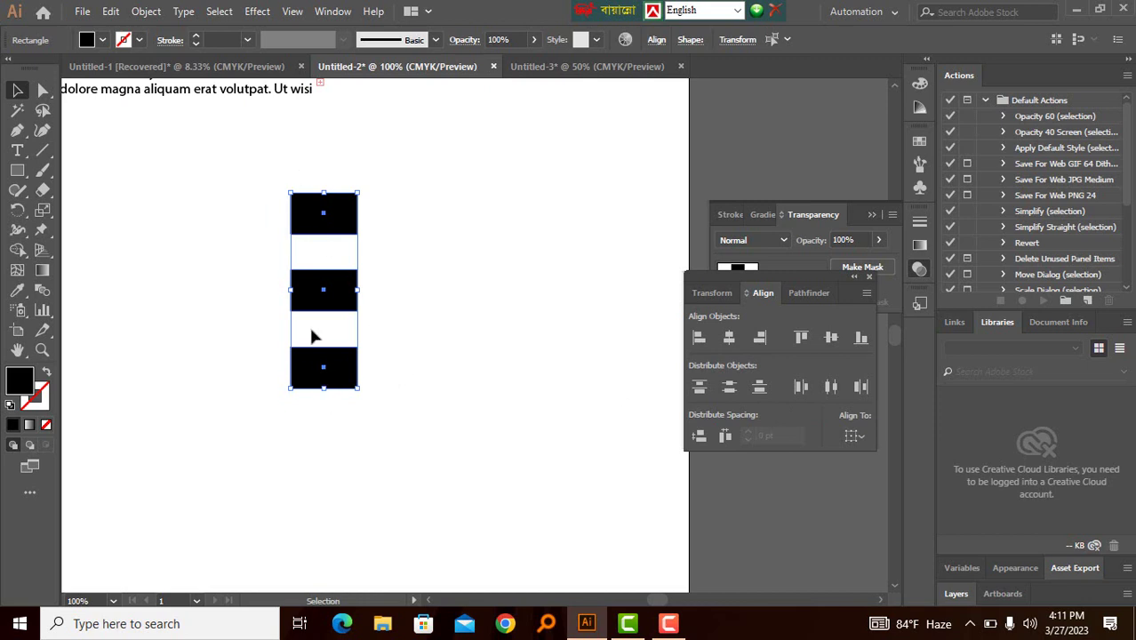
left_click(442, 422)
left_click_drag(243, 173, 340, 446)
left_click(337, 446)
left_click_drag(330, 299, 327, 290)
left_click_drag(263, 188, 327, 422)
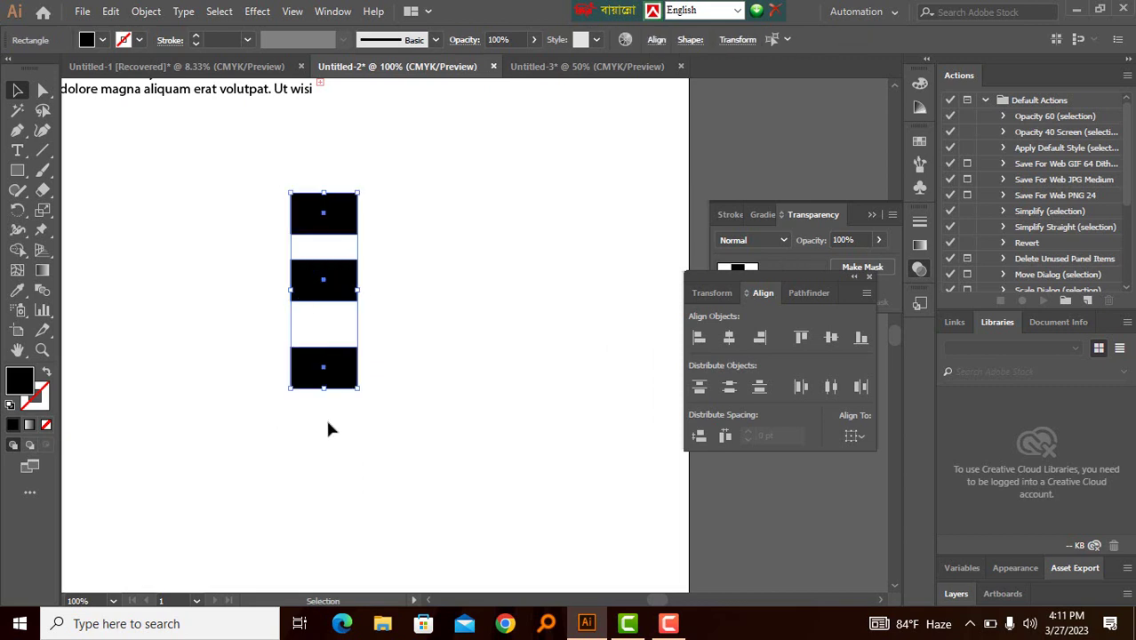
left_click(758, 388)
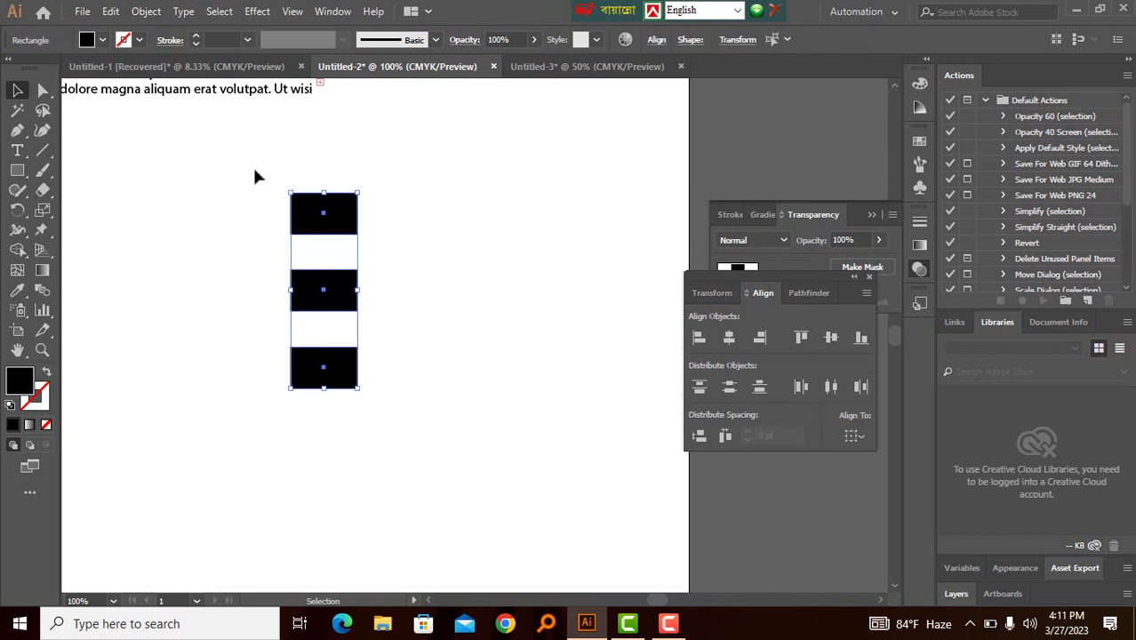